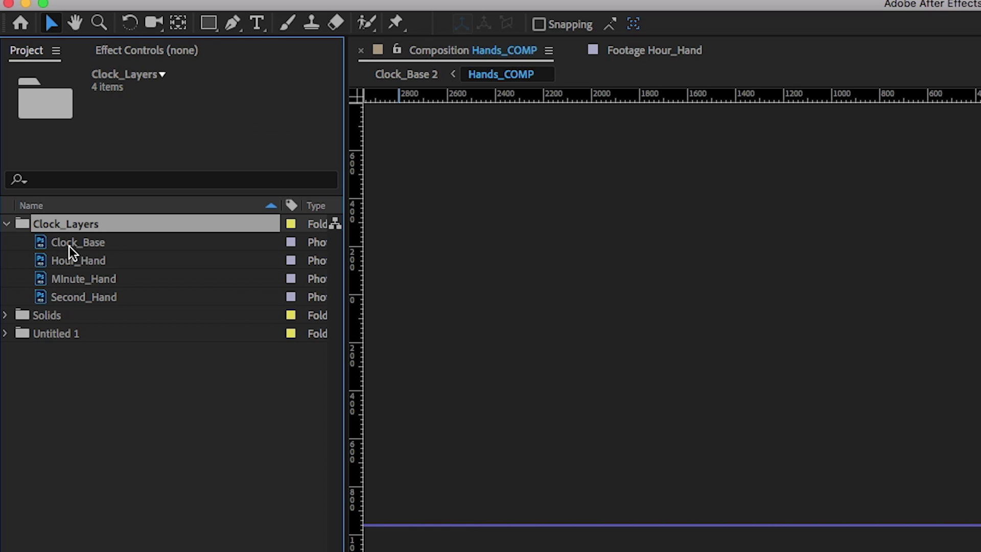
# - Select Clock_Base, Hour_Hand, Minute_Hand and Second_Hand and start a new composition from them
pyautogui.click(91, 245)
pyautogui.click(74, 261)
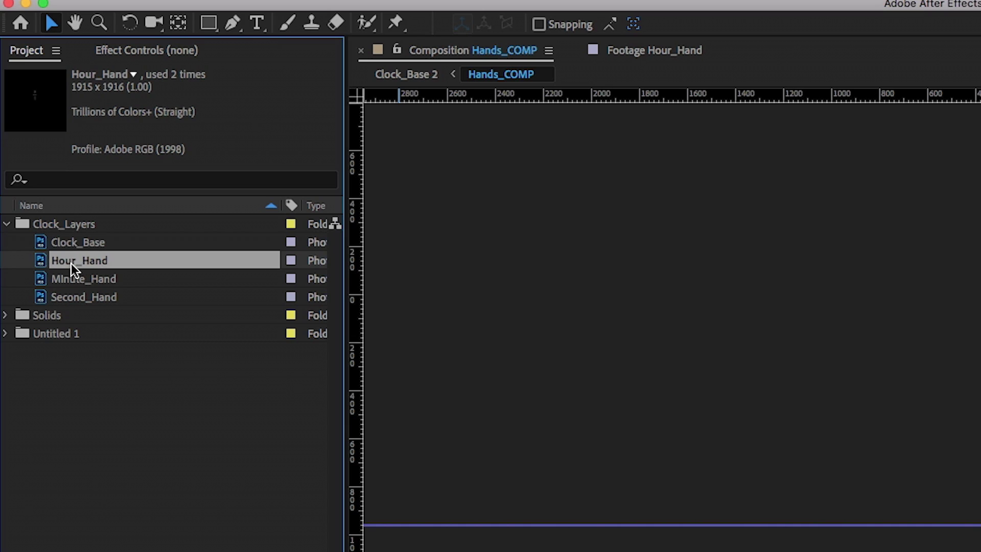
pyautogui.click(82, 279)
pyautogui.click(75, 299)
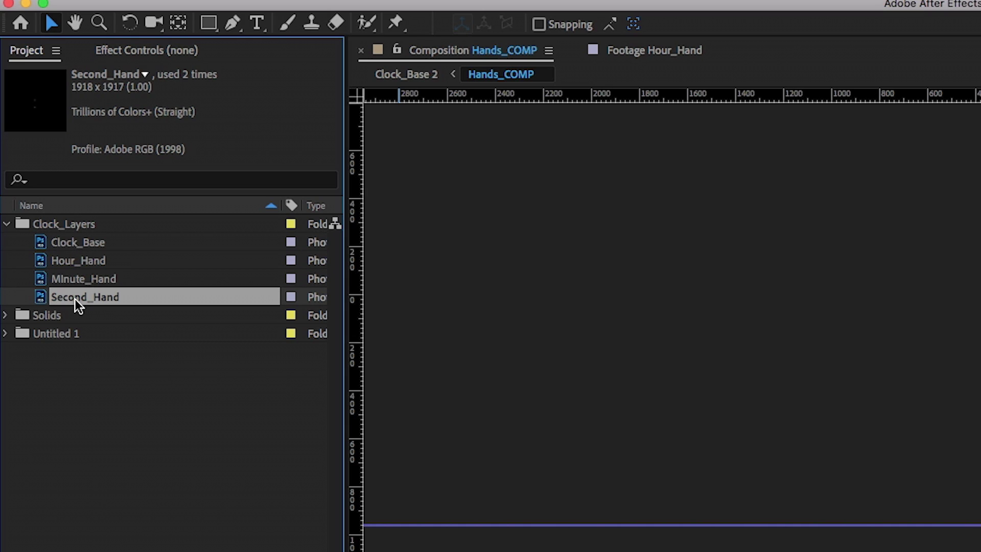
pyautogui.keyDown('shift'); pyautogui.click(79, 245); pyautogui.keyUp('shift')
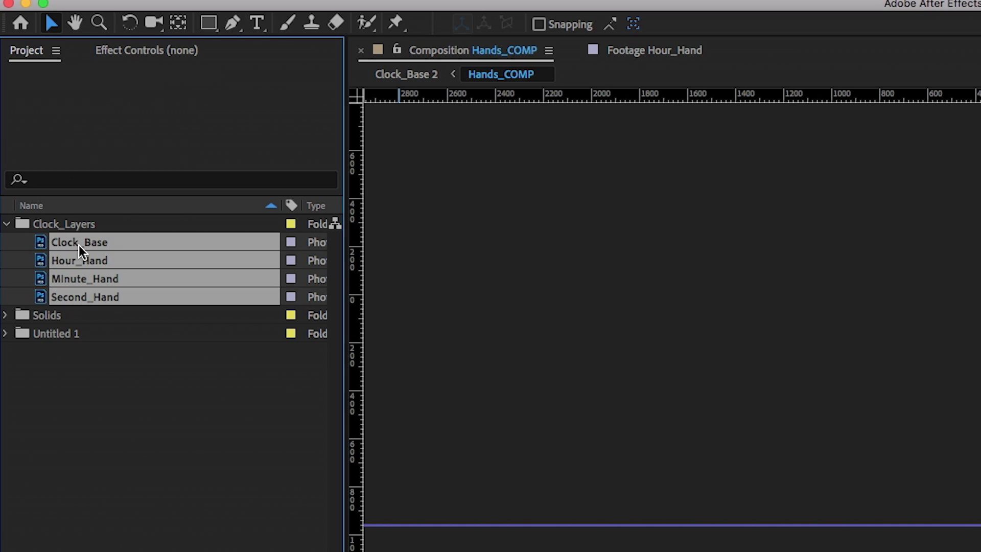
pyautogui.moveTo(76, 244); pyautogui.dragTo(58, 551)
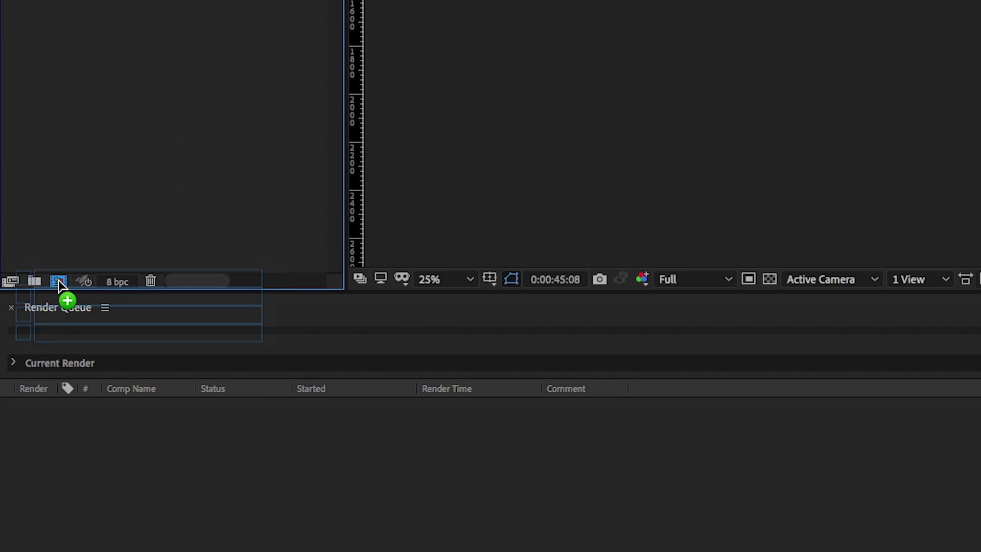
pyautogui.moveTo(57, 284); pyautogui.dragTo(59, 282)
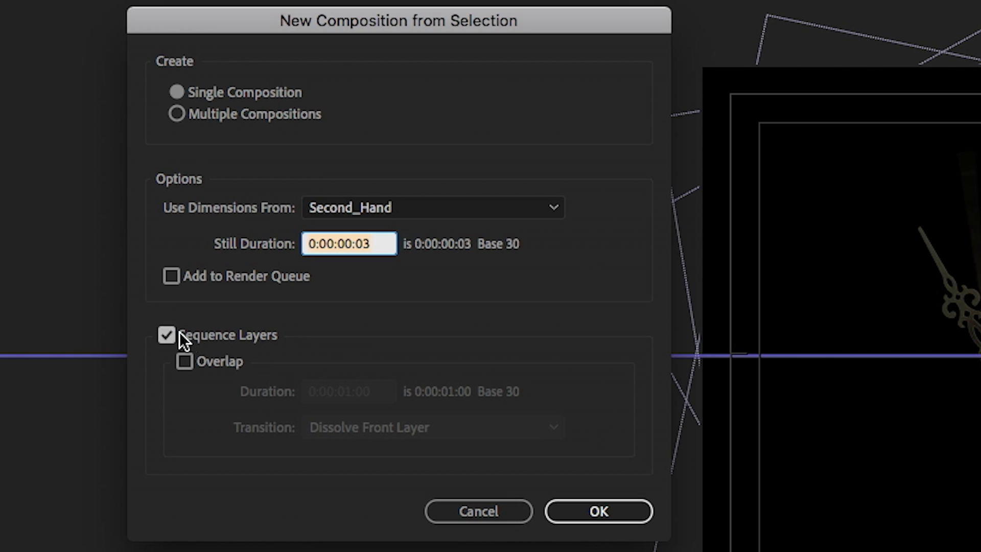
# - Turn off Sequence Layers, use Clock_Base dimensions, and set still duration to 0:00:05:00
pyautogui.click(169, 334)
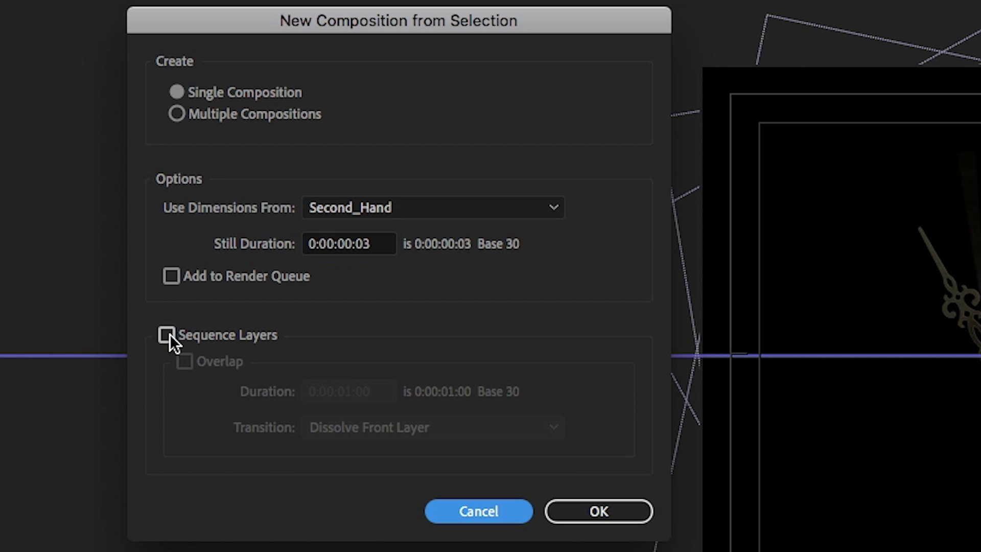
pyautogui.click(423, 207)
pyautogui.click(396, 313)
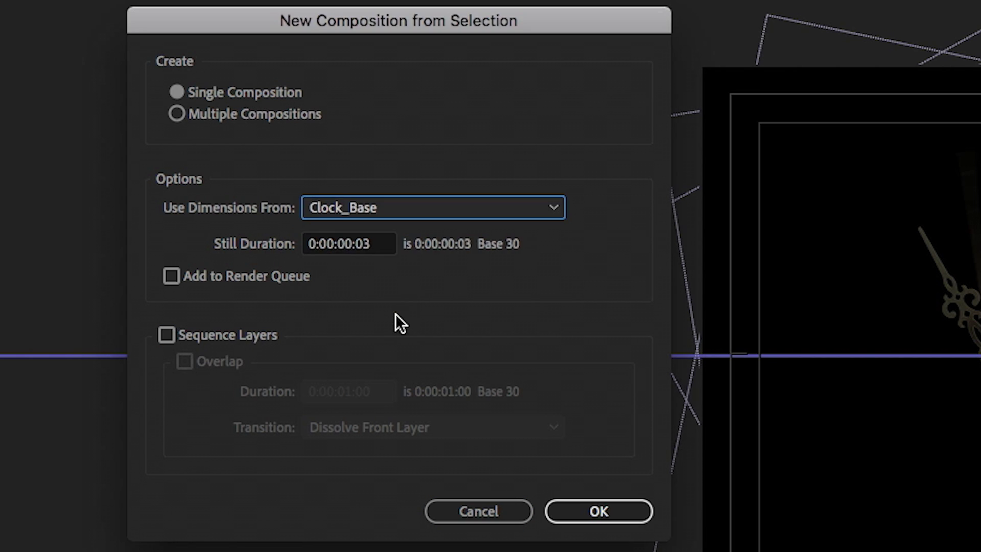
pyautogui.click(377, 242)
pyautogui.press('BackSpace')
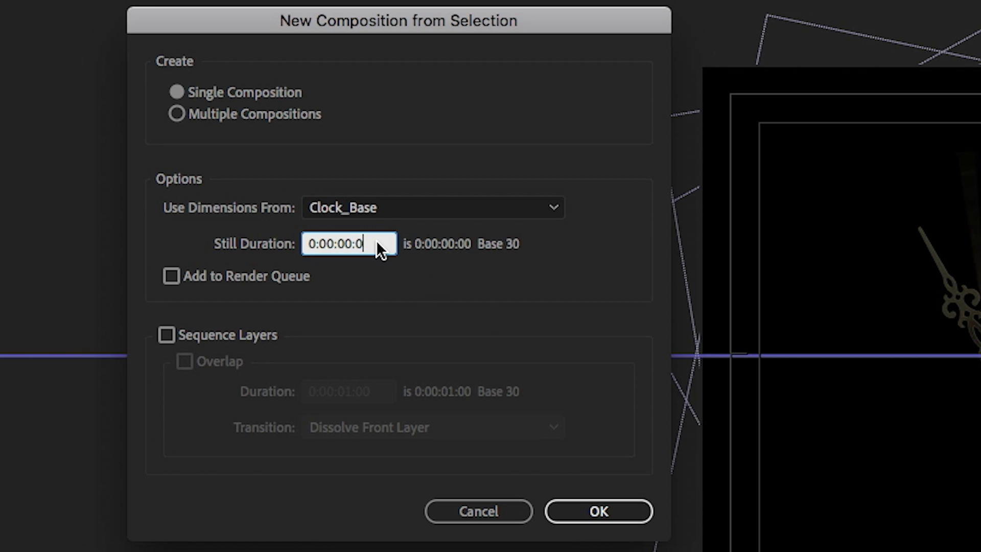
pyautogui.press('BackSpace')
pyautogui.write('5')
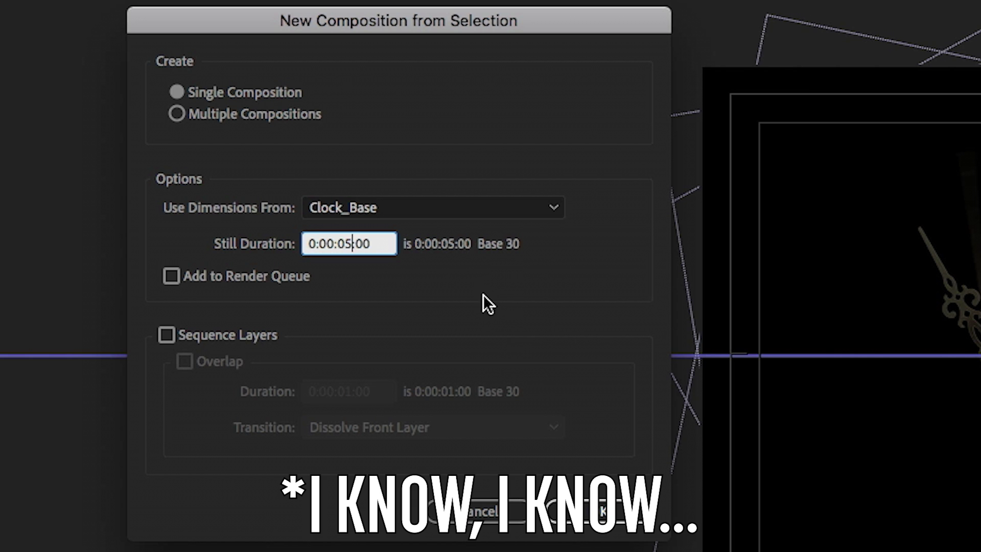
# - Create the composition and view it at Fit, then at 100% zoom
pyautogui.click(608, 504)
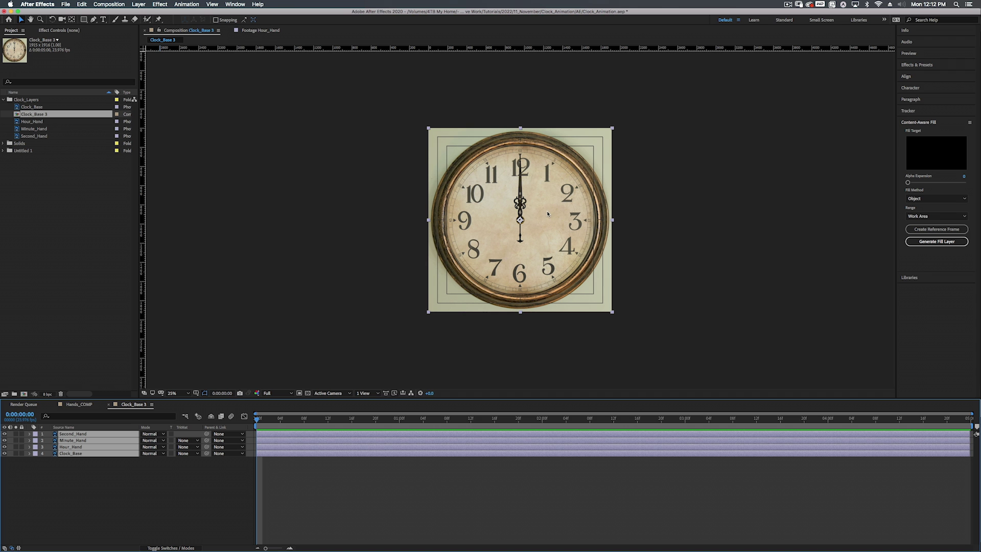
pyautogui.click(176, 392)
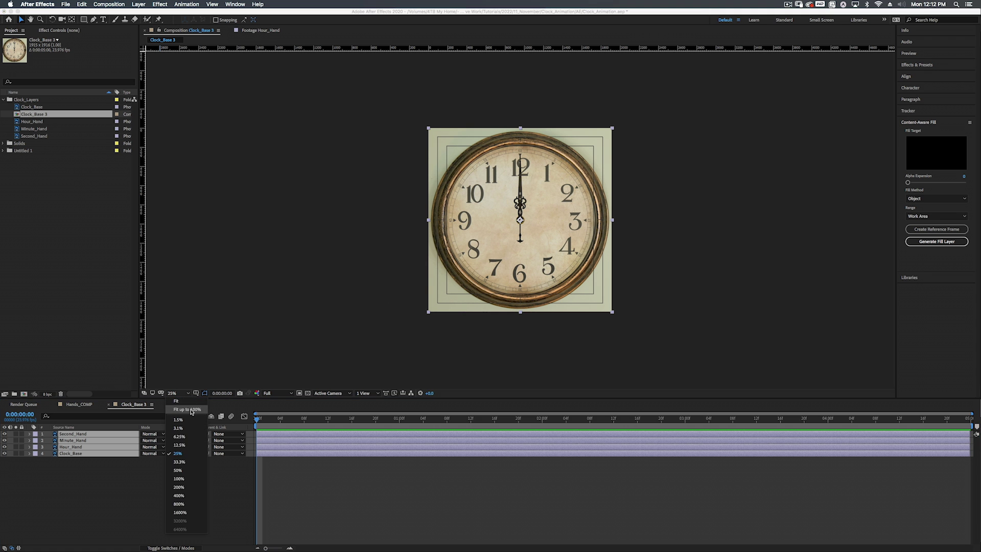
pyautogui.click(192, 412)
pyautogui.press('/')
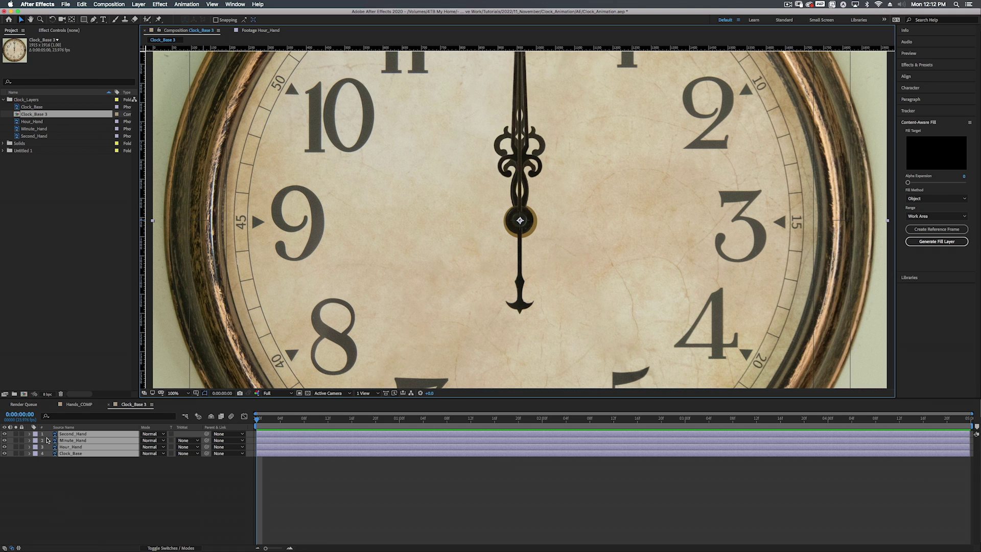
# - Hide the Second_Hand, Minute_Hand and Hour_Hand layers, leaving Clock_Base selected
pyautogui.press('super+shift+a')
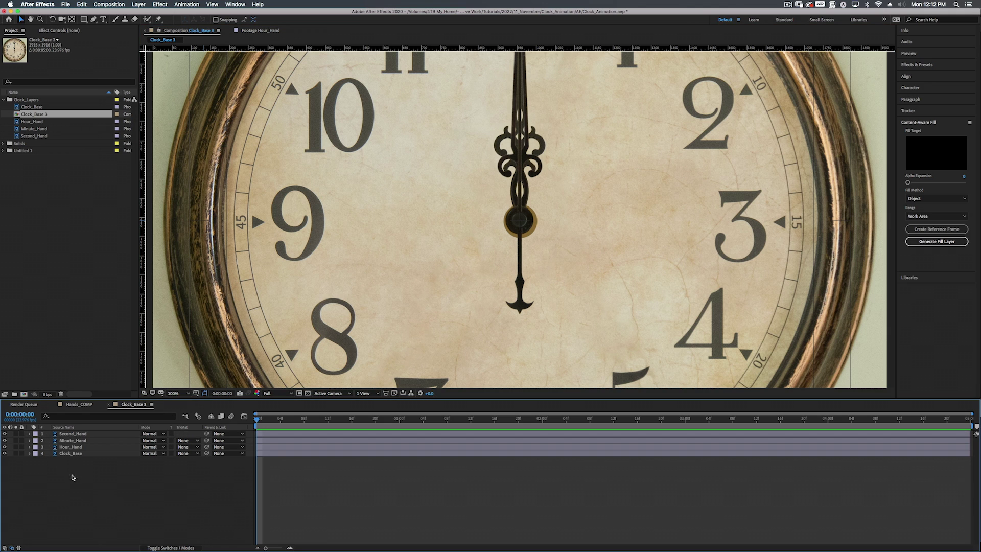
pyautogui.click(61, 434)
pyautogui.keyDown('shift'); pyautogui.click(67, 447); pyautogui.keyUp('shift')
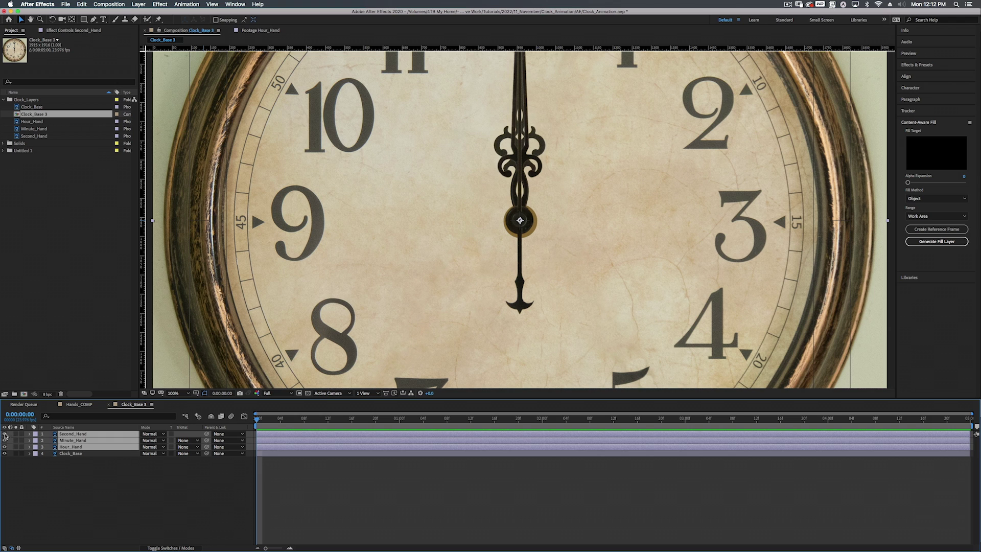
pyautogui.moveTo(4, 433); pyautogui.dragTo(5, 447)
pyautogui.click(72, 453)
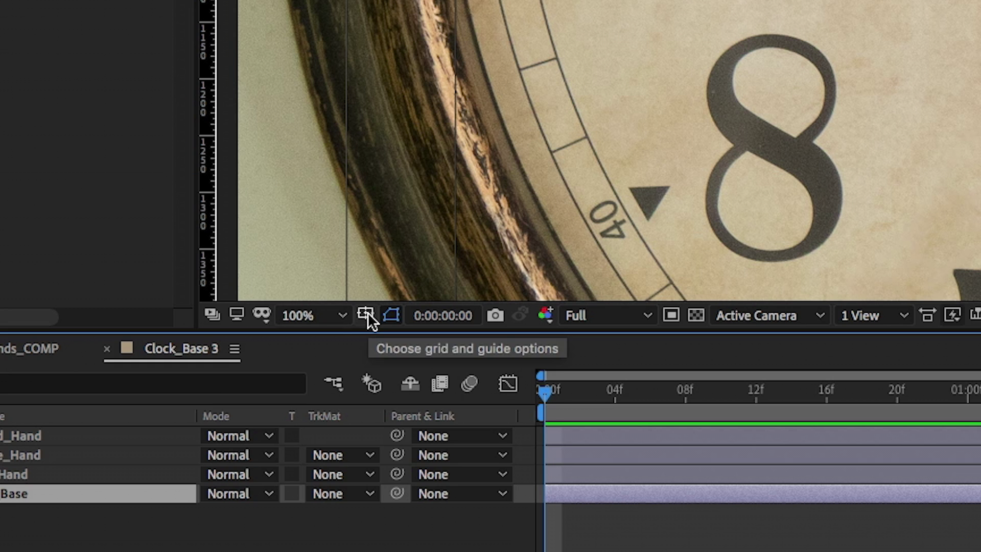
# - Show the rulers and drag vertical and horizontal guides through the clock centre
pyautogui.click(196, 393)
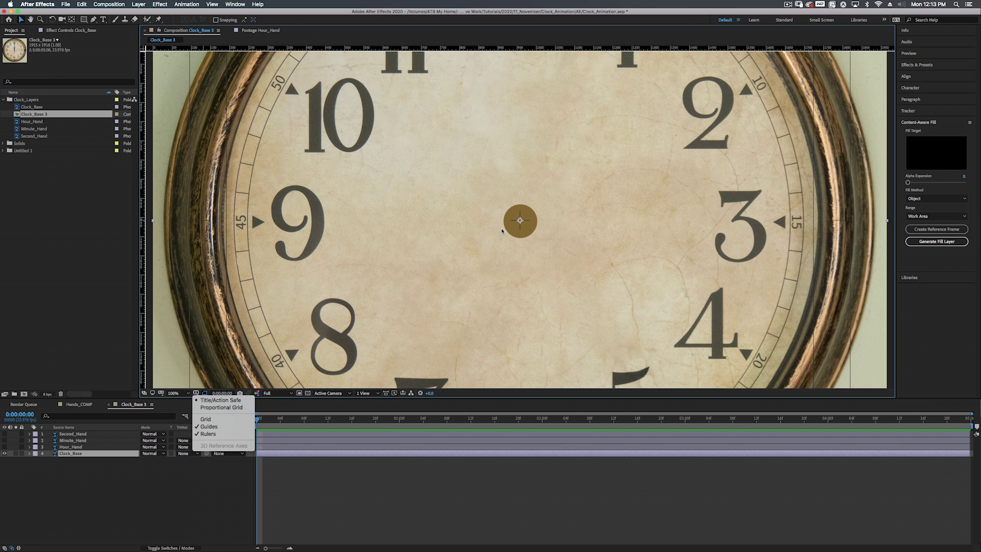
pyautogui.press('super+r')
pyautogui.press('super+r')
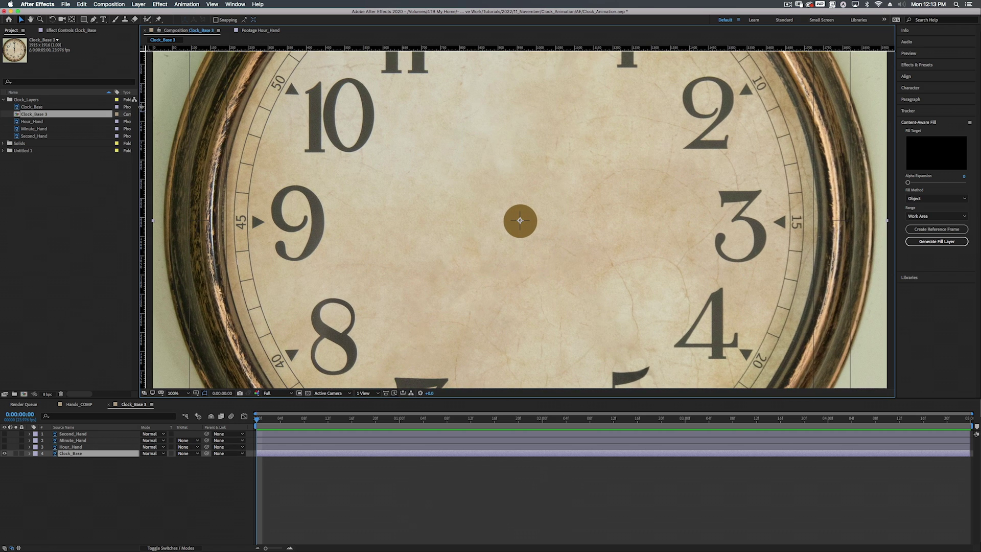
pyautogui.moveTo(141, 106); pyautogui.dragTo(520, 150)
pyautogui.moveTo(507, 48); pyautogui.dragTo(504, 220)
# - Unlock the guides and nudge the vertical guide onto the exact centre
pyautogui.click(212, 4)
pyautogui.click(213, 4)
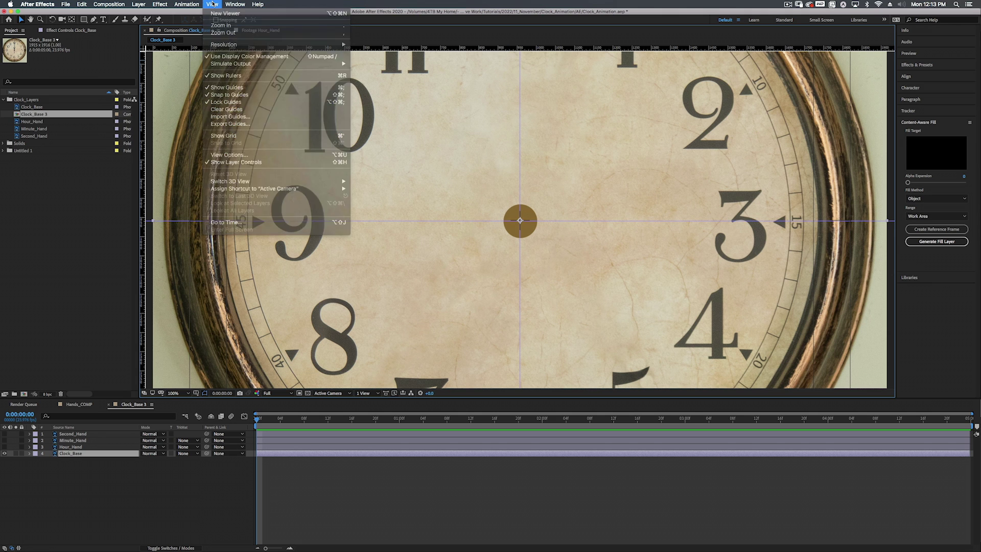
pyautogui.click(212, 4)
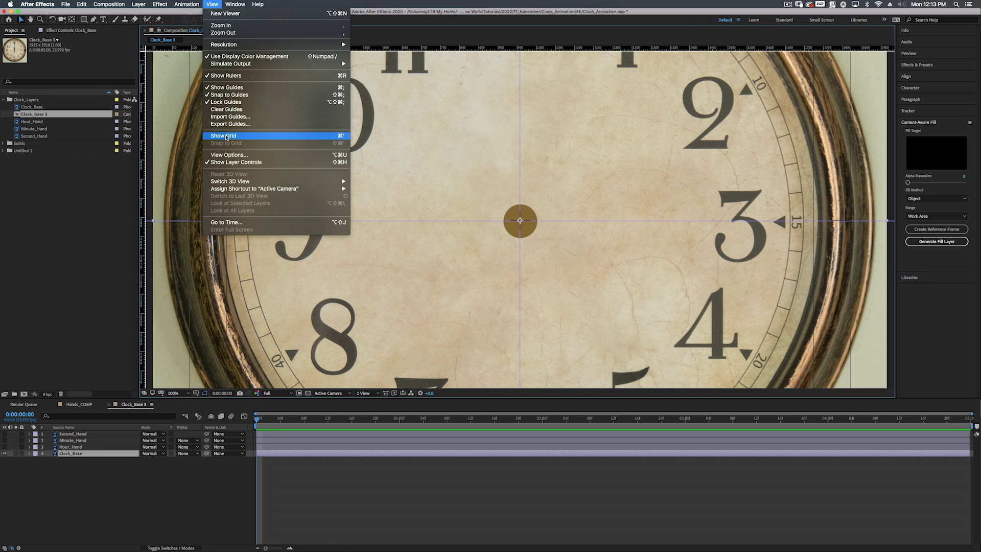
pyautogui.click(224, 103)
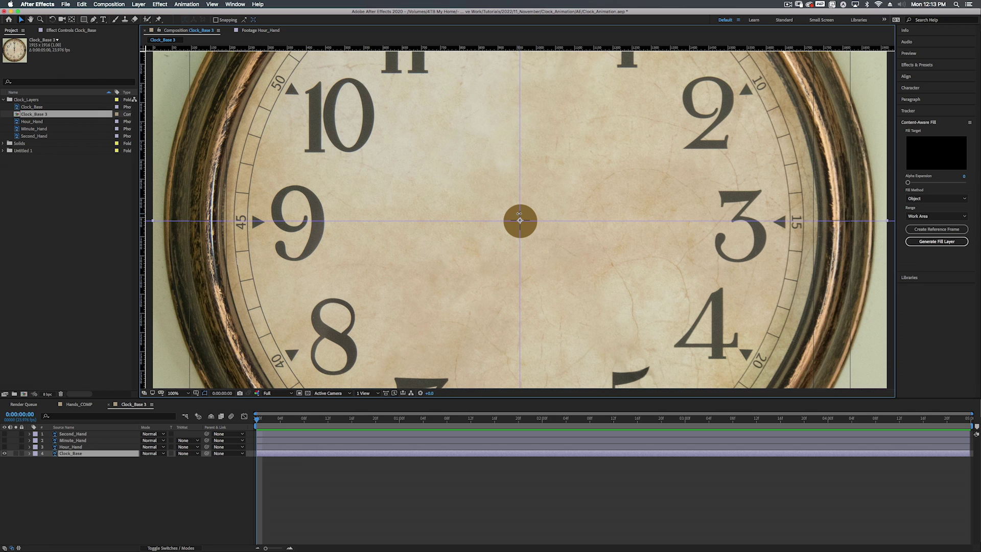
pyautogui.scroll(6, 520, 221)
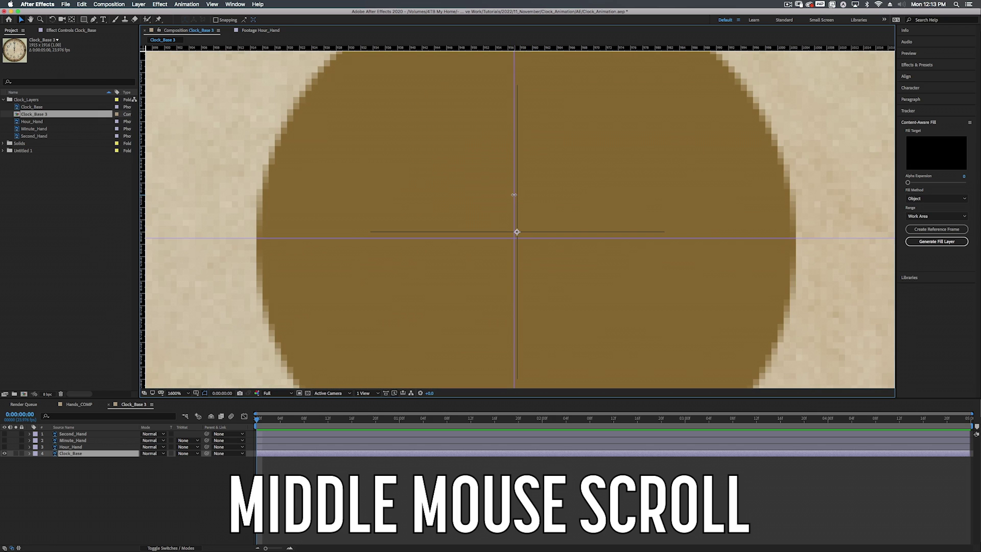
pyautogui.moveTo(516, 195); pyautogui.dragTo(523, 196)
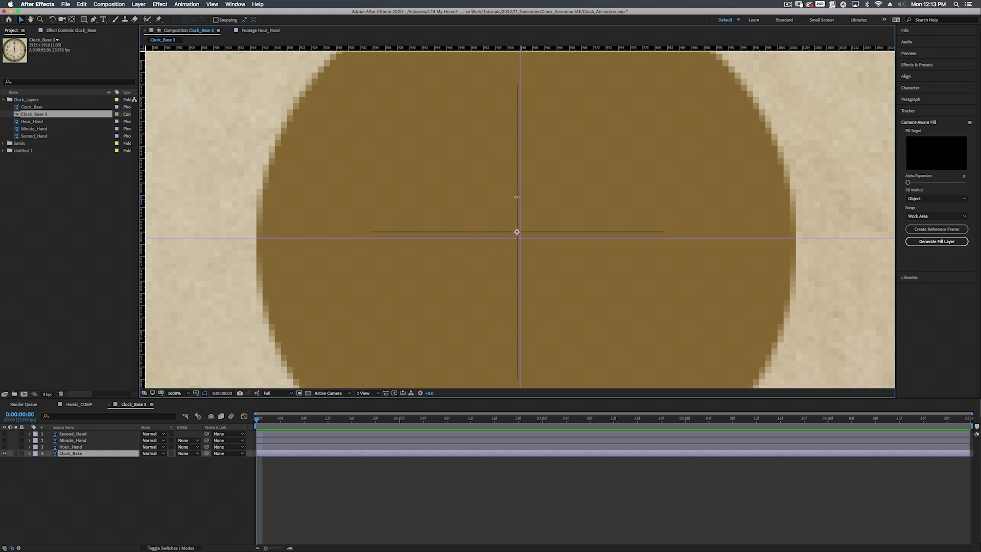
# - Undo the guide nudge and change the composition width to 1916 for a square
pyautogui.press('super+z')
pyautogui.click(104, 5)
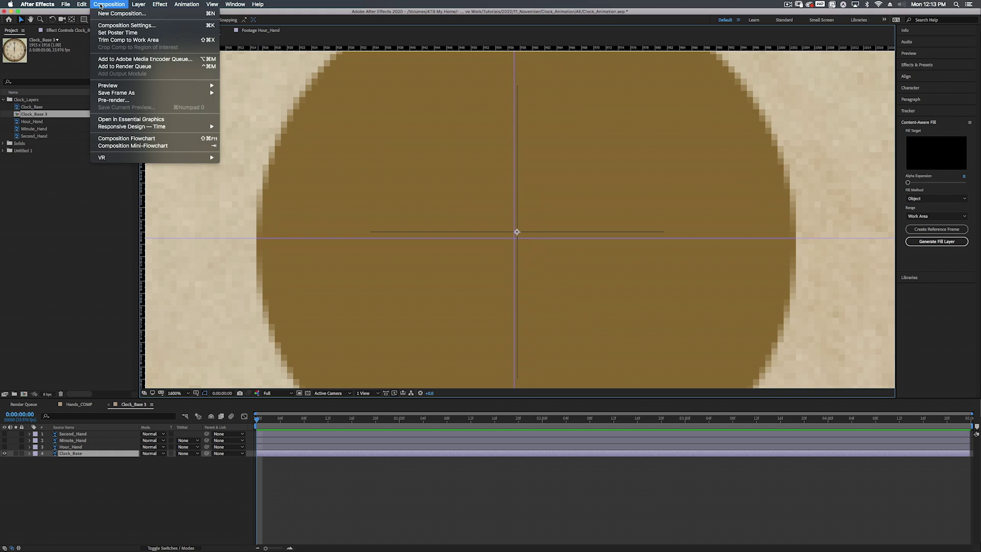
pyautogui.click(116, 26)
pyautogui.click(221, 140)
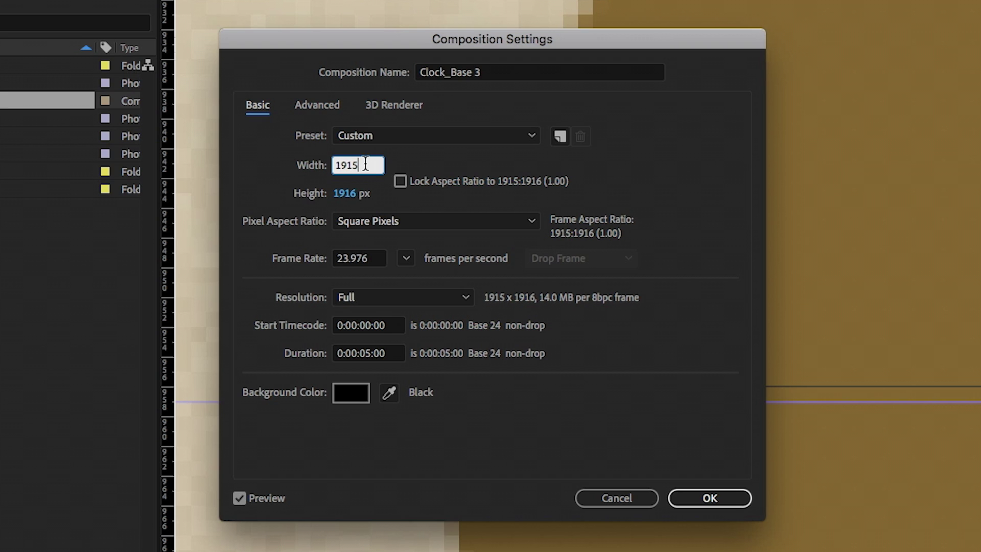
pyautogui.press('BackSpace')
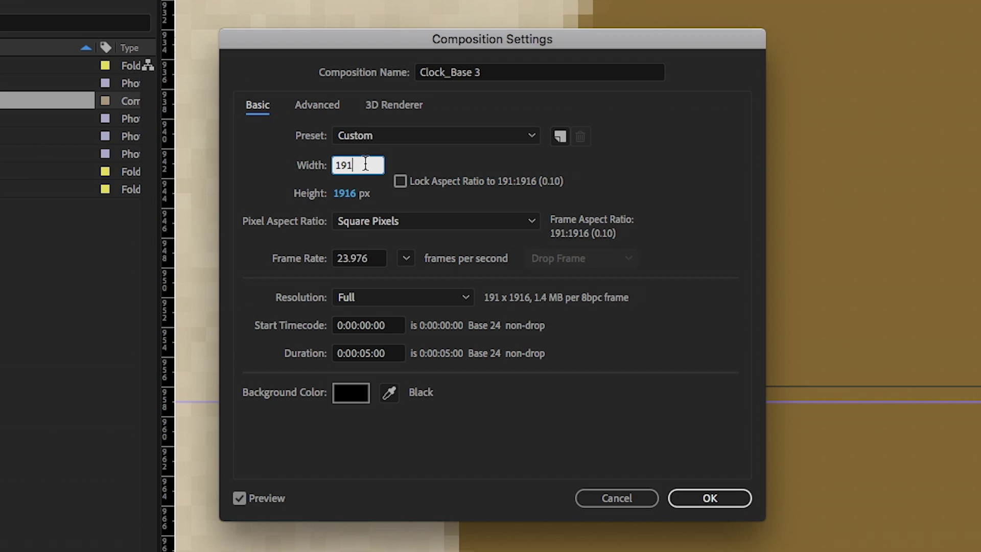
pyautogui.write('6')
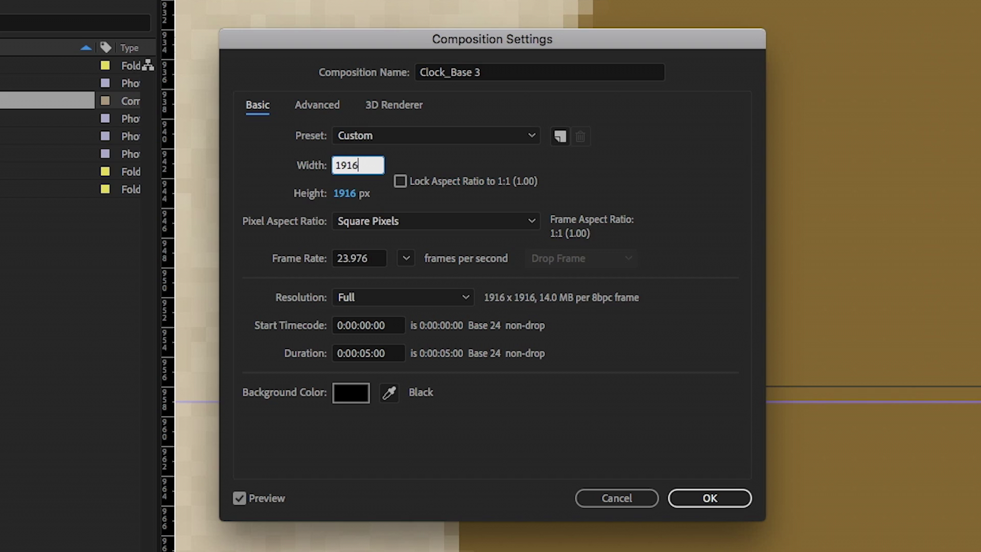
pyautogui.press('Return')
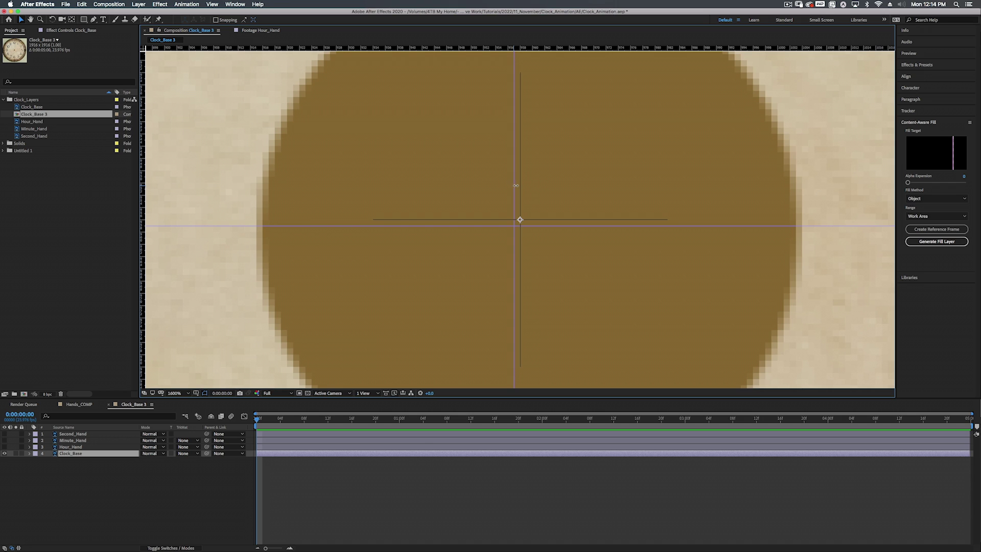
# - Realign both guides on the clock centre and return the view to 100%
pyautogui.moveTo(516, 185); pyautogui.dragTo(517, 185)
pyautogui.moveTo(564, 227); pyautogui.dragTo(565, 219)
pyautogui.press('/')
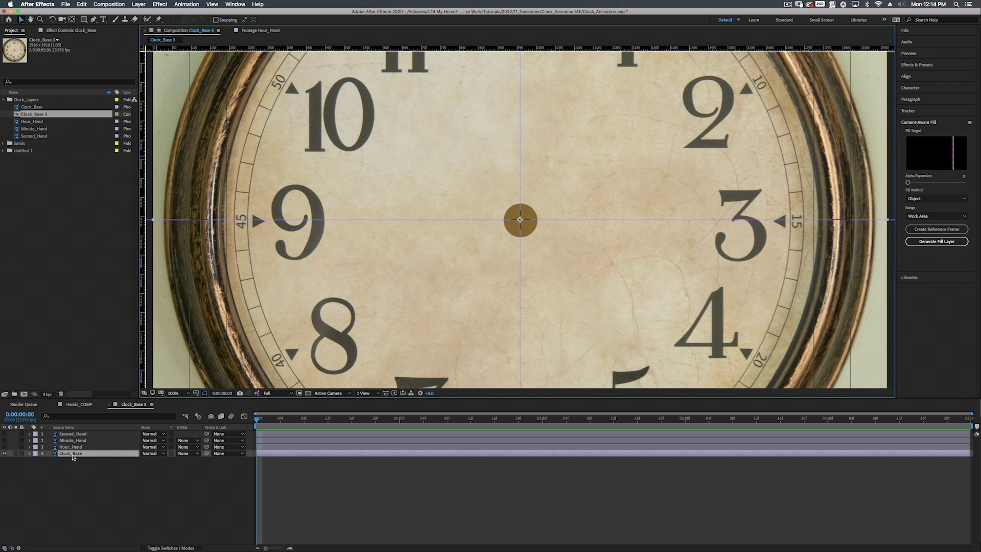
pyautogui.click(126, 405)
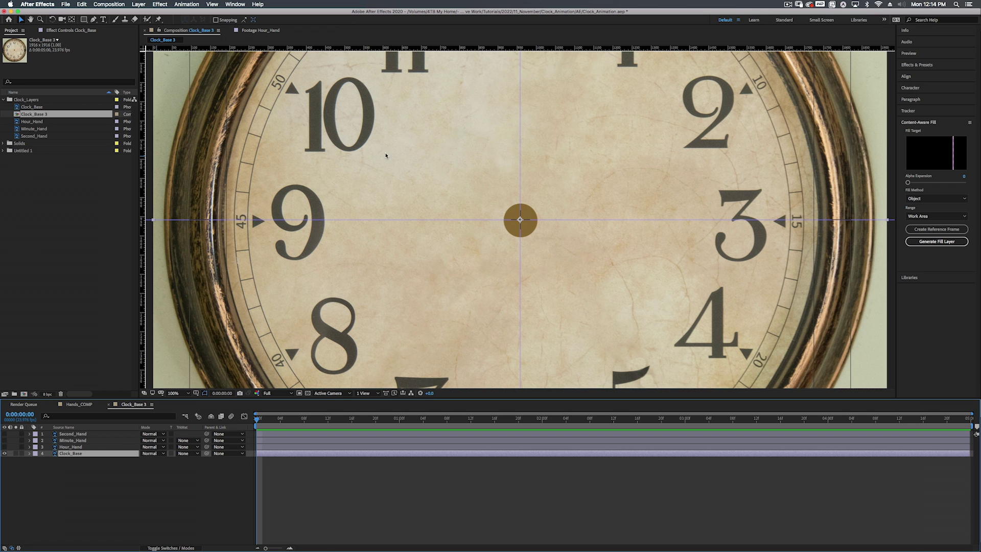
pyautogui.press('v')
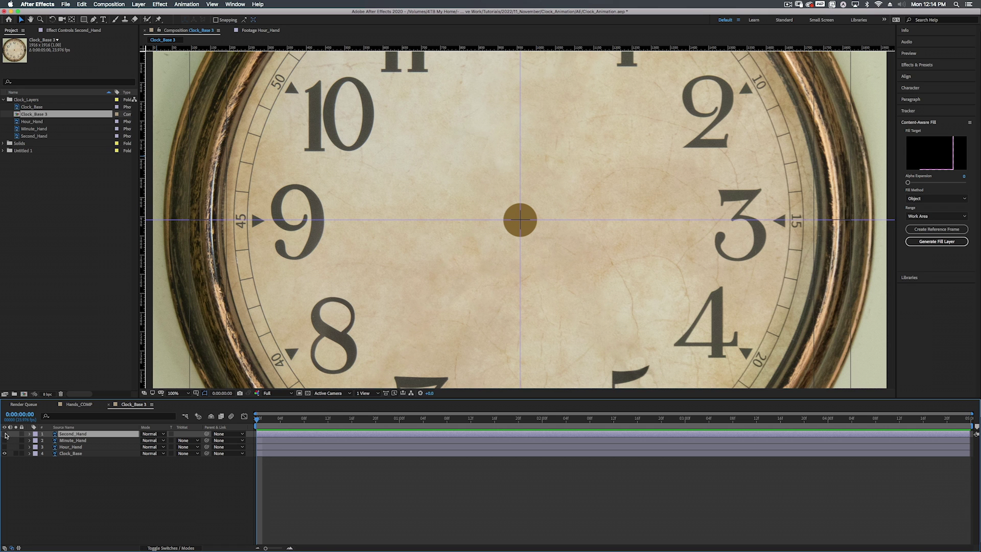
# - Show Second_Hand again and give its Rotation the expression time*100, then preview
pyautogui.click(5, 433)
pyautogui.press('.')
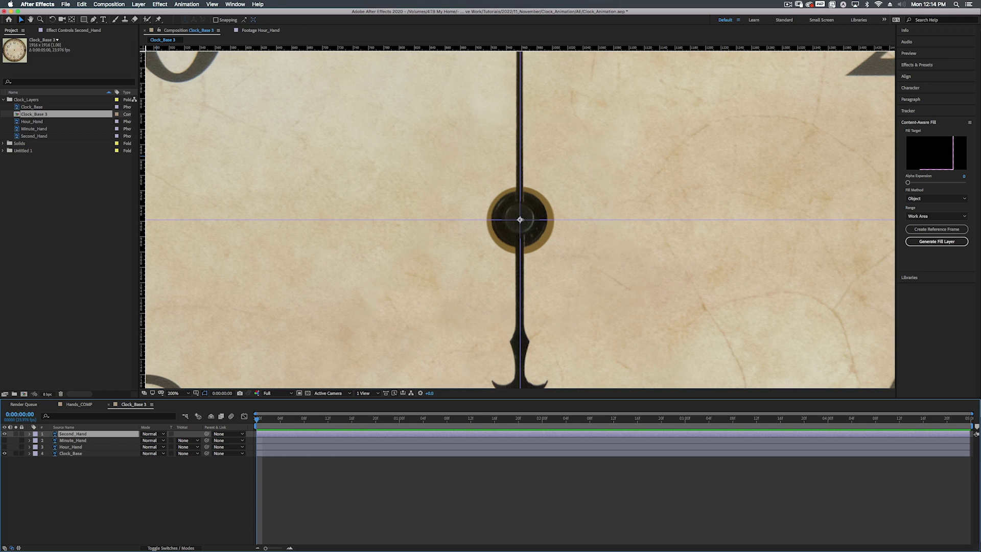
pyautogui.scroll(3, 520, 220)
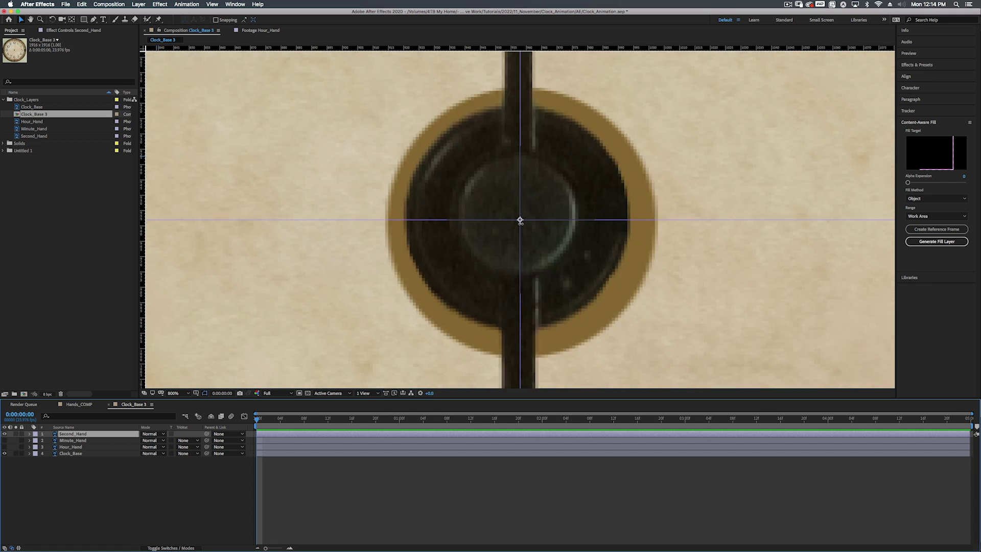
pyautogui.scroll(-2, 520, 220)
pyautogui.press('r')
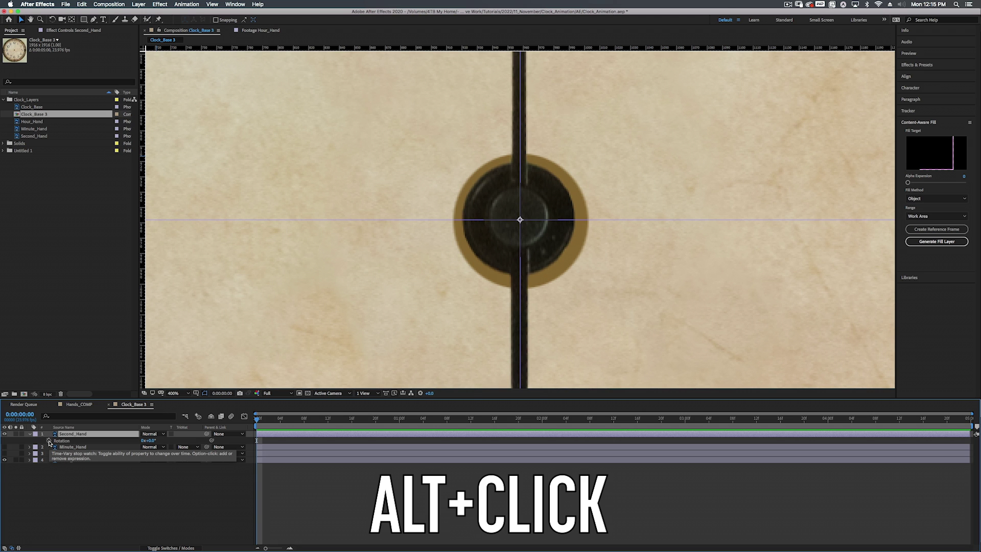
pyautogui.keyDown('alt'); pyautogui.click(49, 442); pyautogui.keyUp('alt')
pyautogui.write('time')
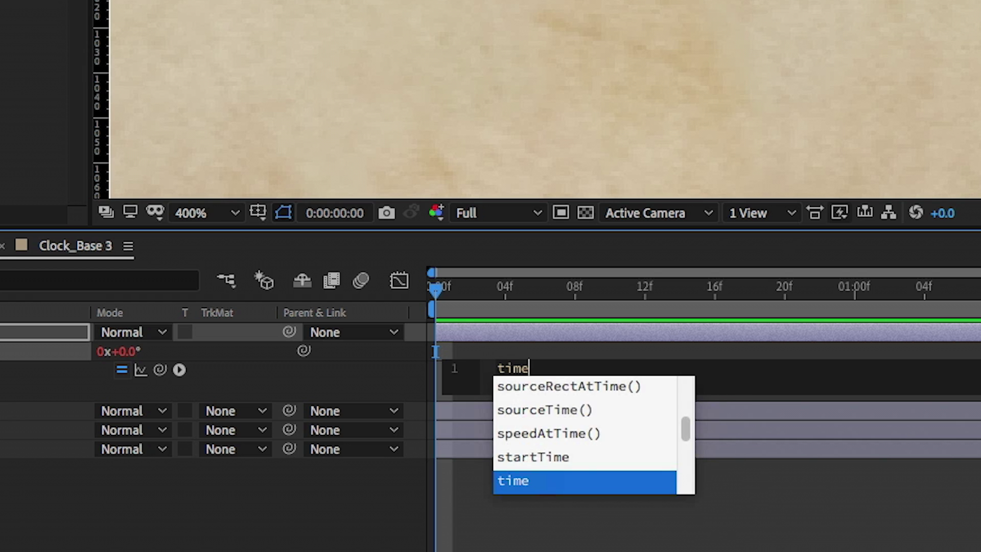
pyautogui.write('*')
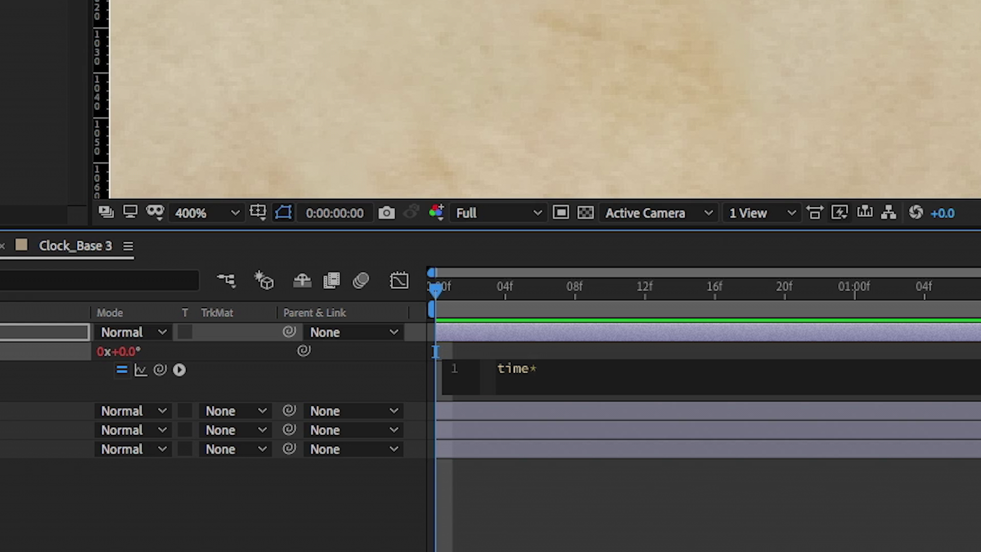
pyautogui.write('100')
pyautogui.press('KP_Enter')
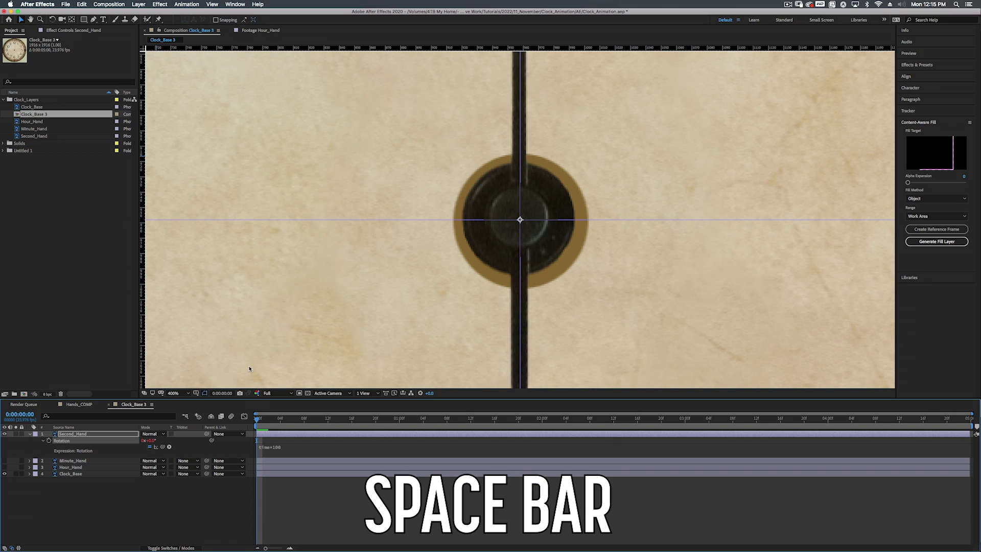
pyautogui.press('space')
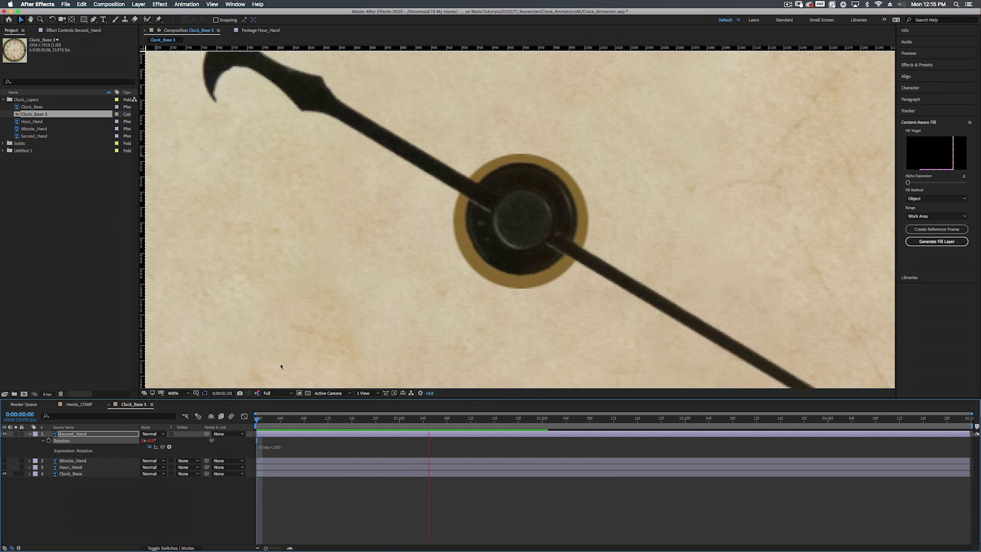
# - Change the Rotation expression to time*1000 and play back the faster spin
pyautogui.click(282, 447)
pyautogui.click(298, 446)
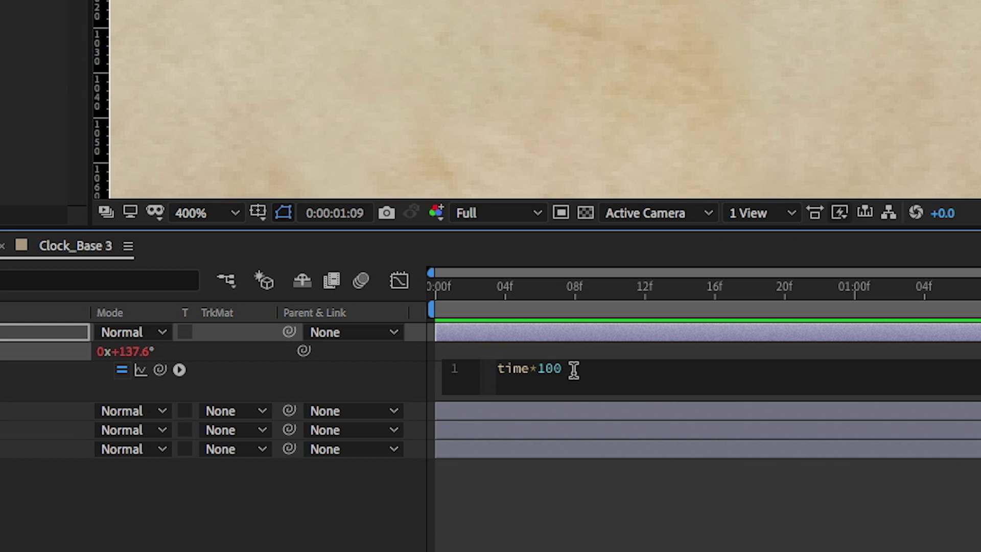
pyautogui.write('0')
pyautogui.press('KP_Enter')
pyautogui.press('space')
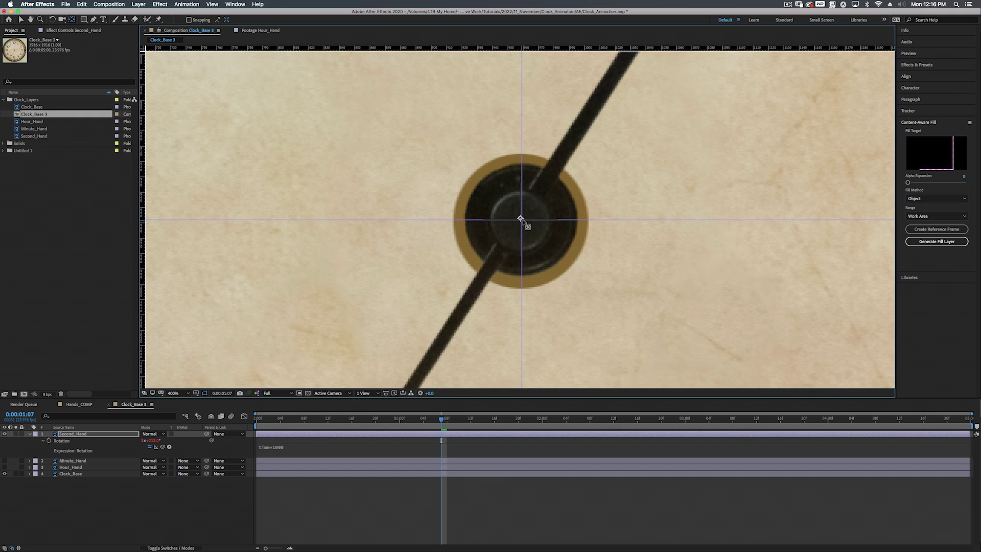
# - Lock the guides, turn on Snap to Guides, and drag the second hand's pivot onto their crossing
pyautogui.click(214, 6)
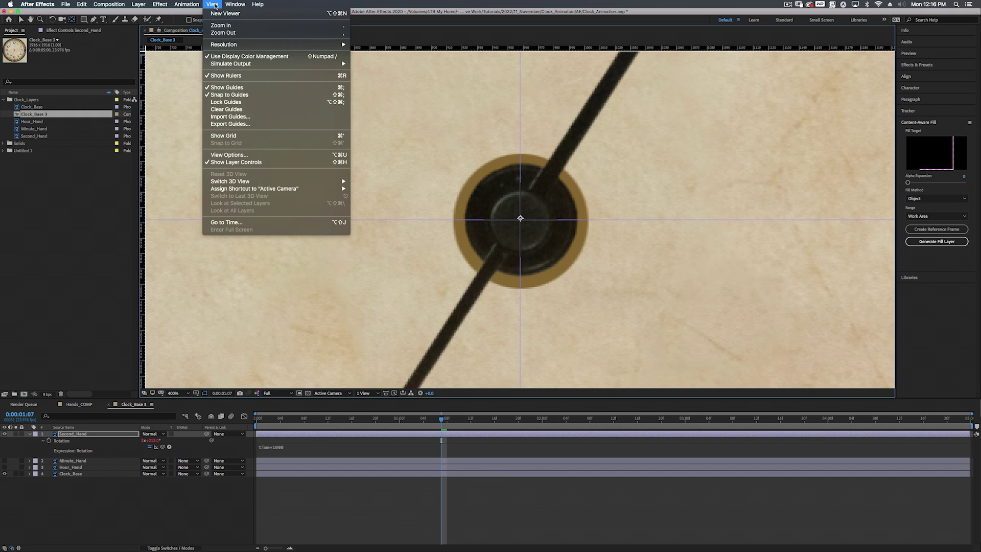
pyautogui.click(222, 102)
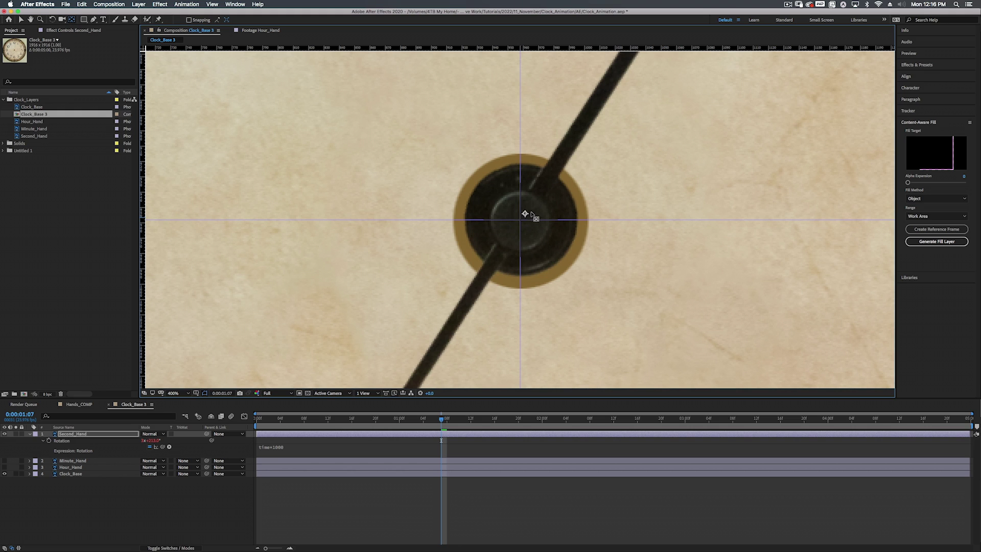
pyautogui.click(211, 4)
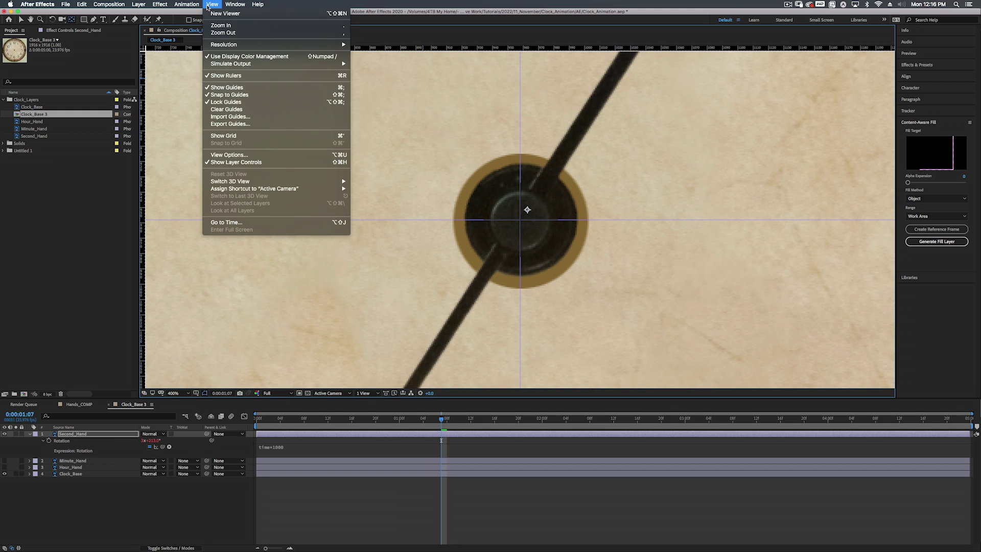
pyautogui.click(229, 96)
pyautogui.moveTo(523, 220); pyautogui.dragTo(517, 228)
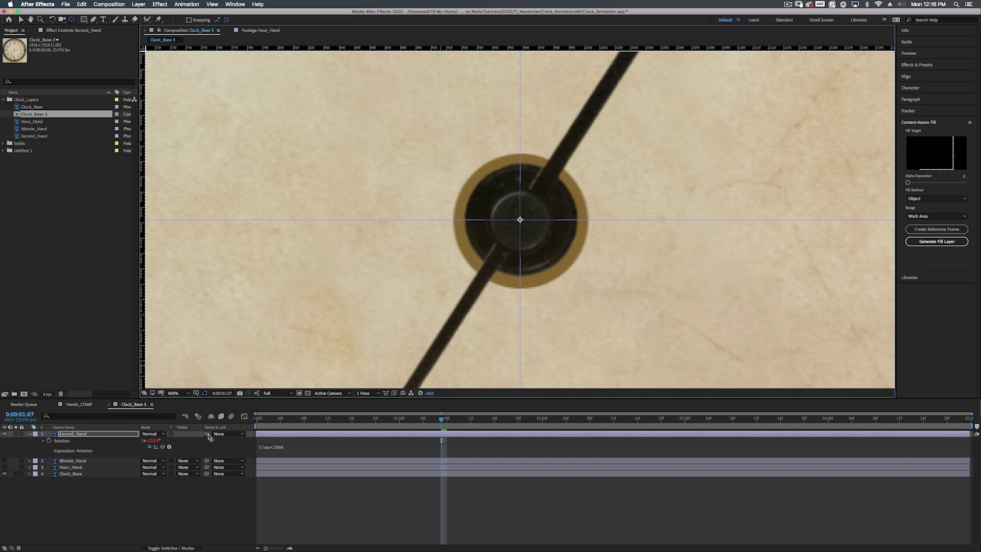
# - Play and scrub the timeline to inspect the second hand's rotation
pyautogui.press('Home')
pyautogui.press('space')
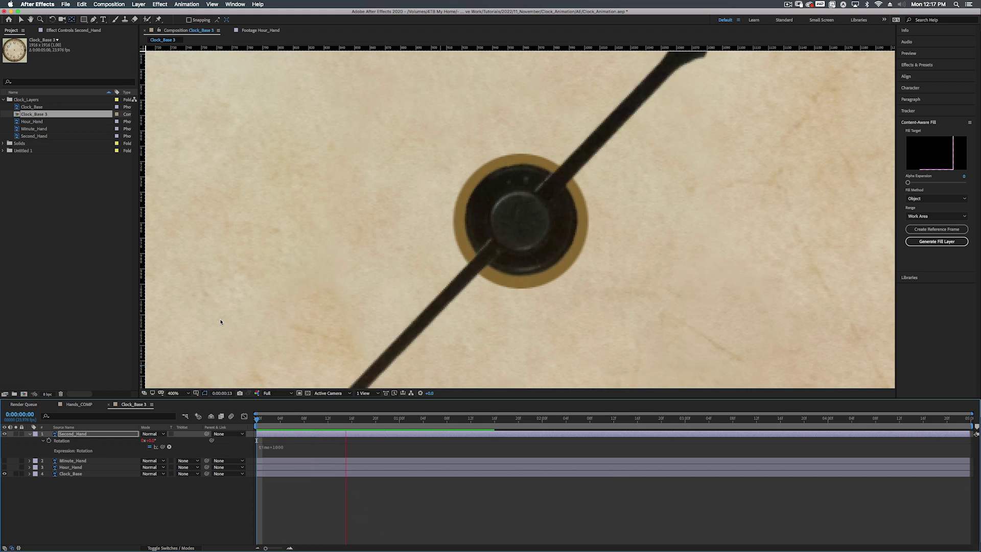
pyautogui.press('space')
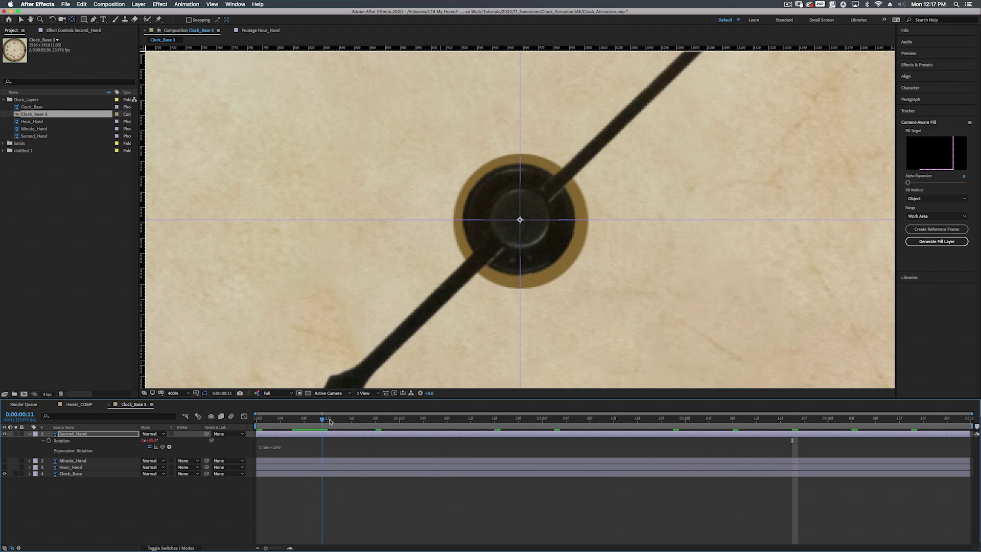
pyautogui.moveTo(491, 420); pyautogui.dragTo(515, 420)
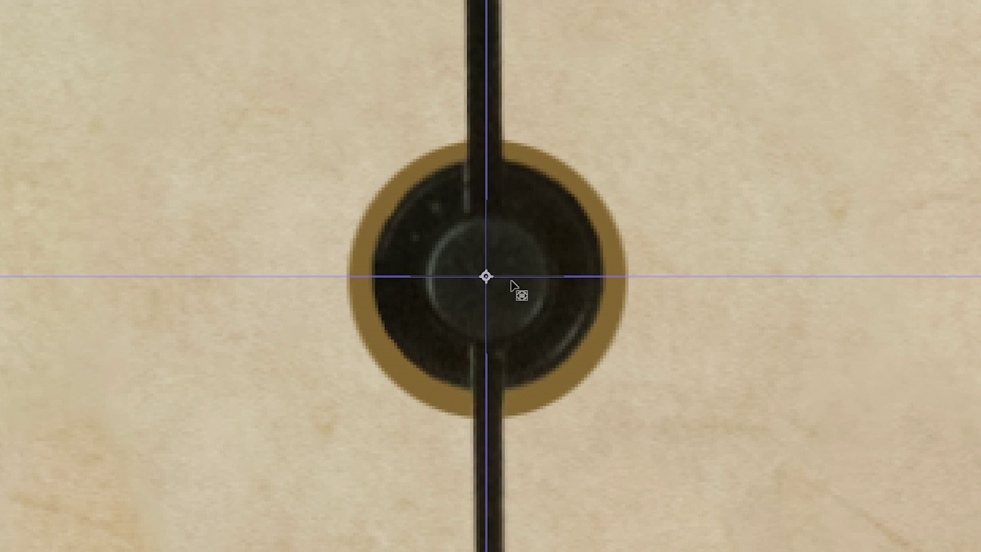
pyautogui.press('v')
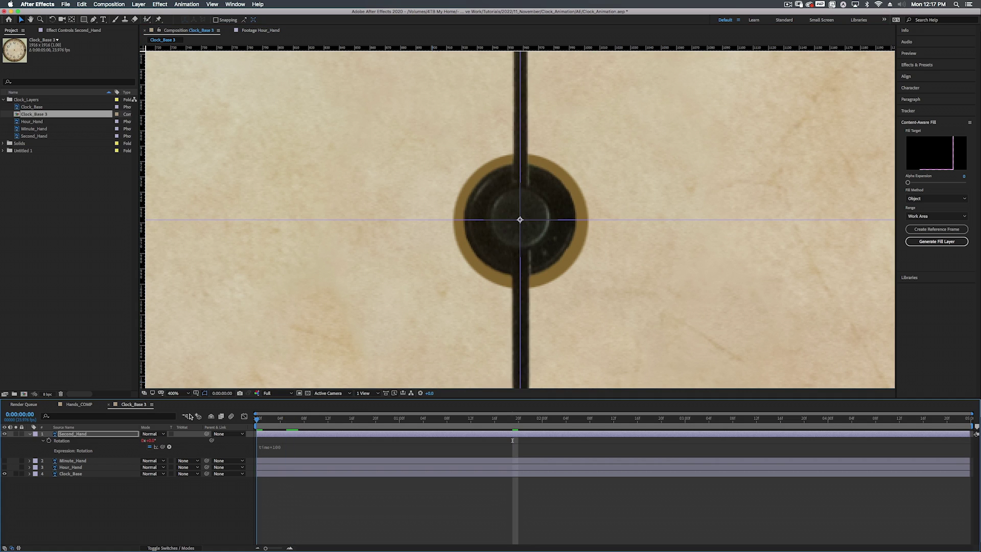
# - Re-commit the time*1000 expression, preview it, then return to frame zero and zoom out
pyautogui.press('space')
pyautogui.click(308, 445)
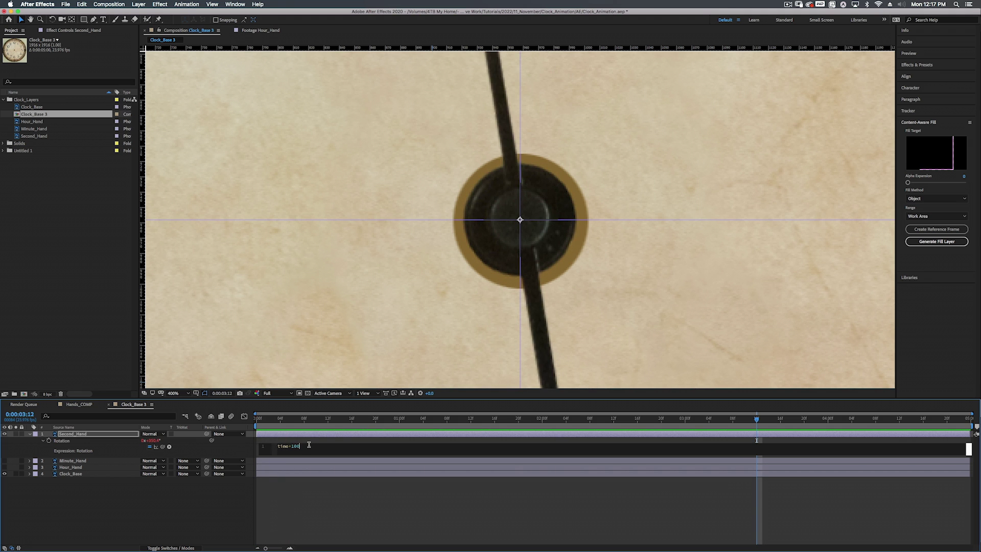
pyautogui.press('KP_Enter')
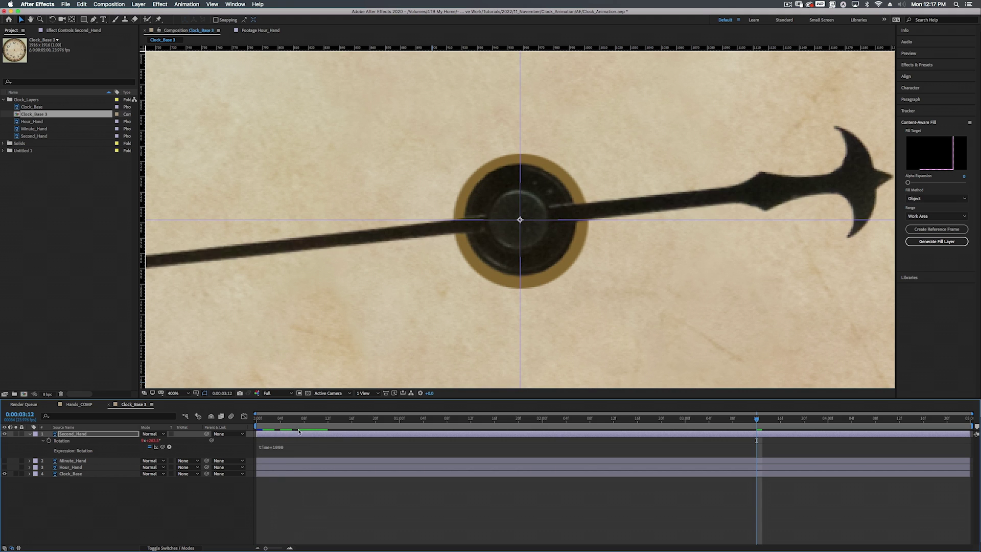
pyautogui.press('space')
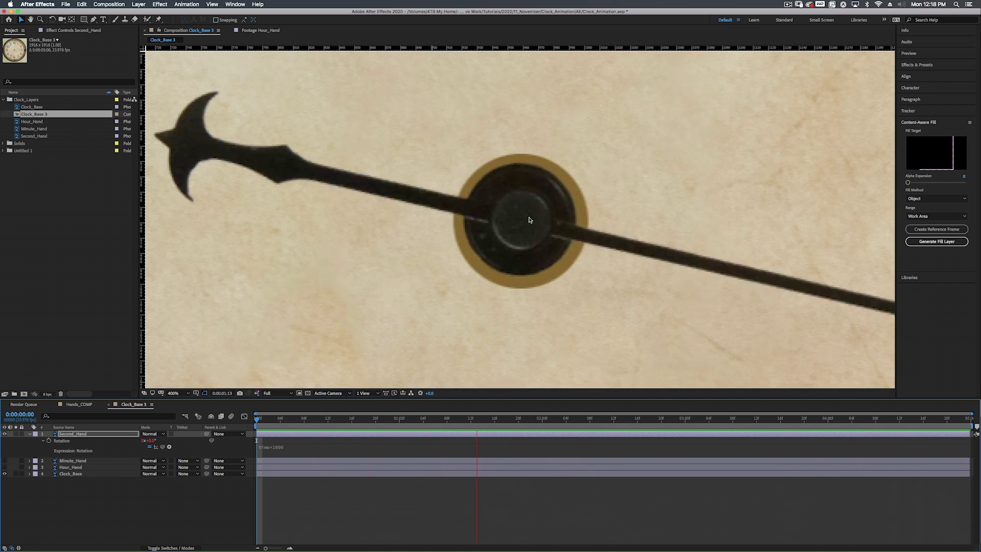
pyautogui.press('space')
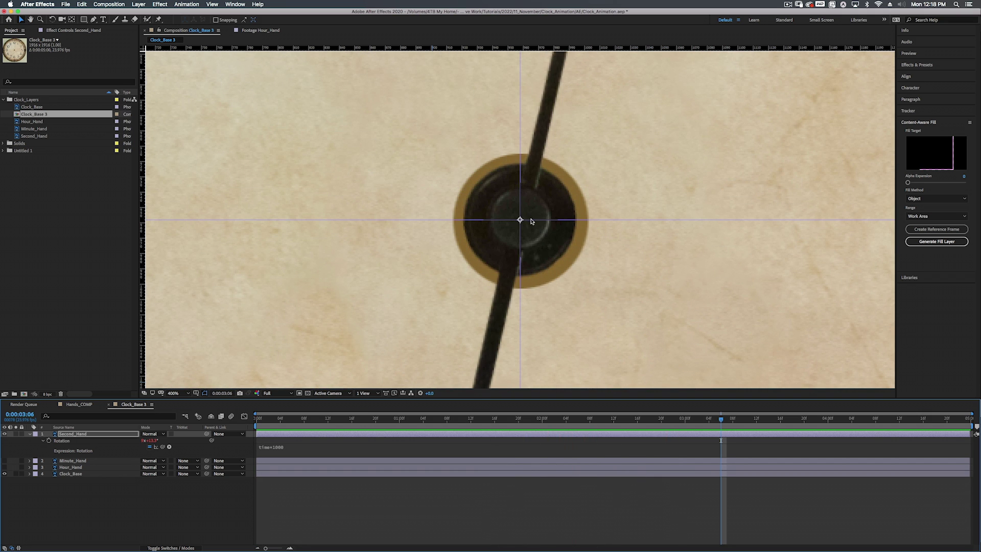
pyautogui.press('Home')
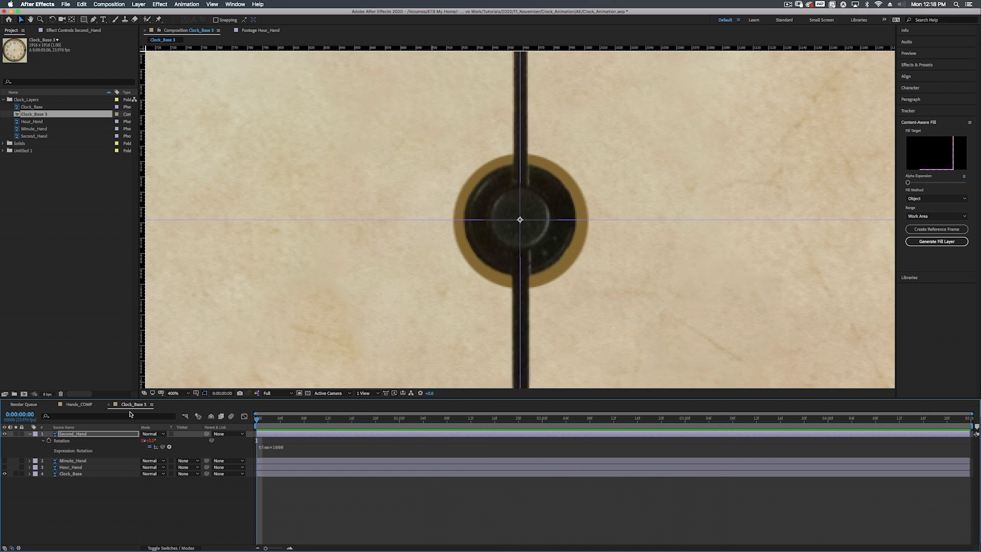
pyautogui.press(',')
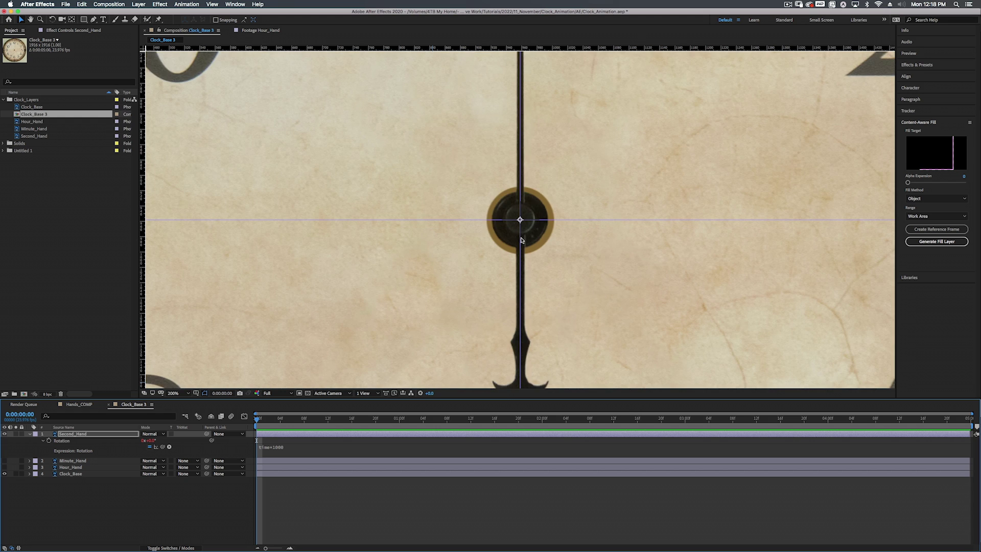
pyautogui.press(',')
pyautogui.press(',')
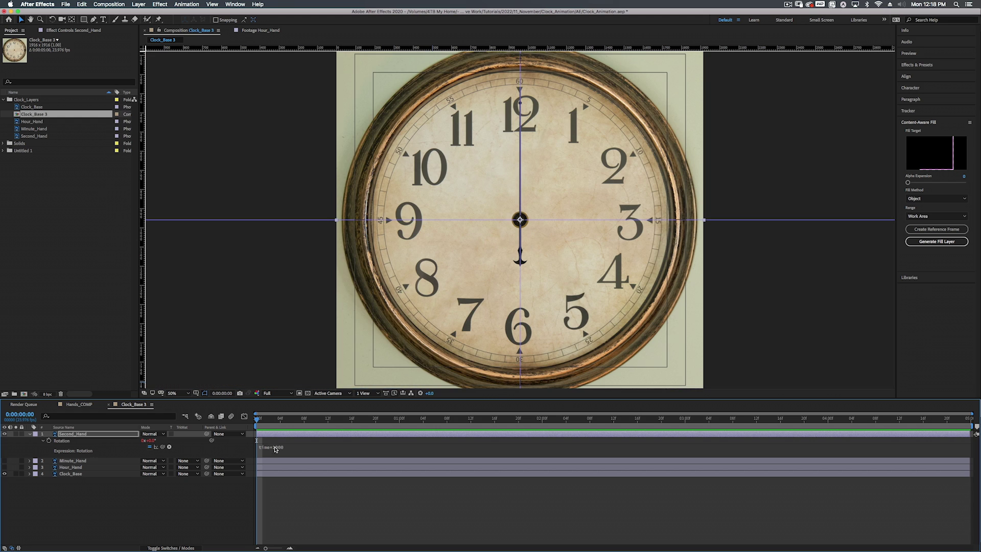
# - Delete the Second_Hand's Rotation expression
pyautogui.click(276, 446)
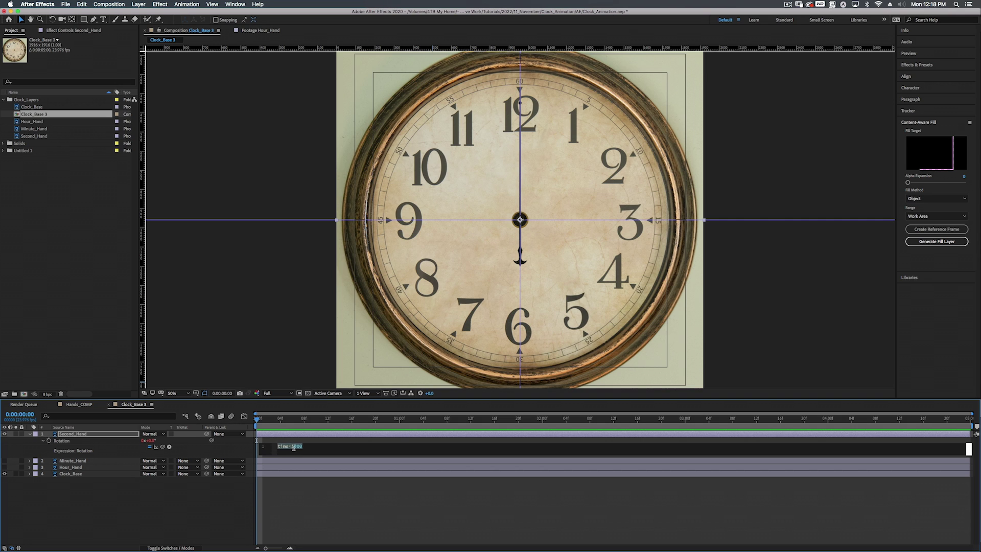
pyautogui.press('BackSpace')
pyautogui.click(187, 515)
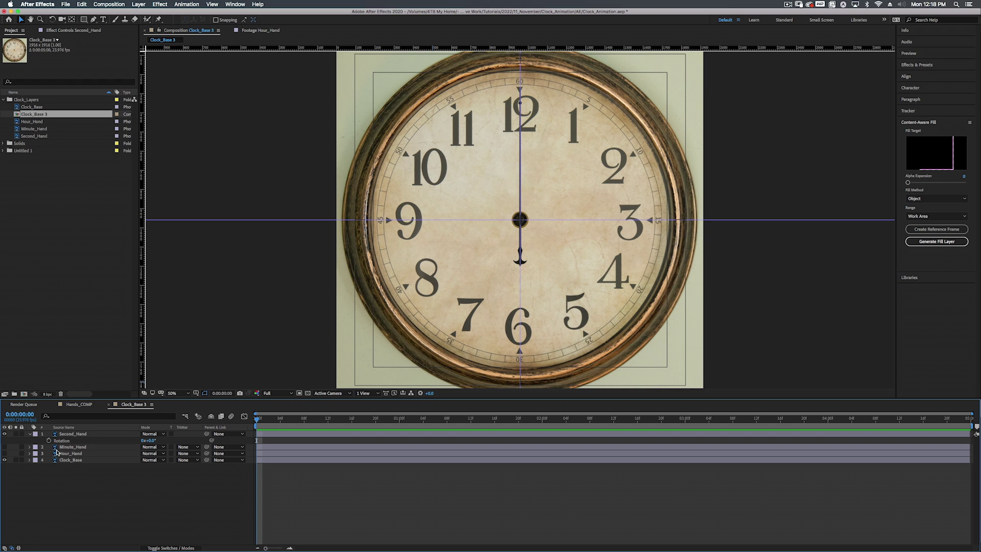
# - Show Minute_Hand and snap its anchor point onto the guide intersection
pyautogui.click(4, 447)
pyautogui.click(4, 454)
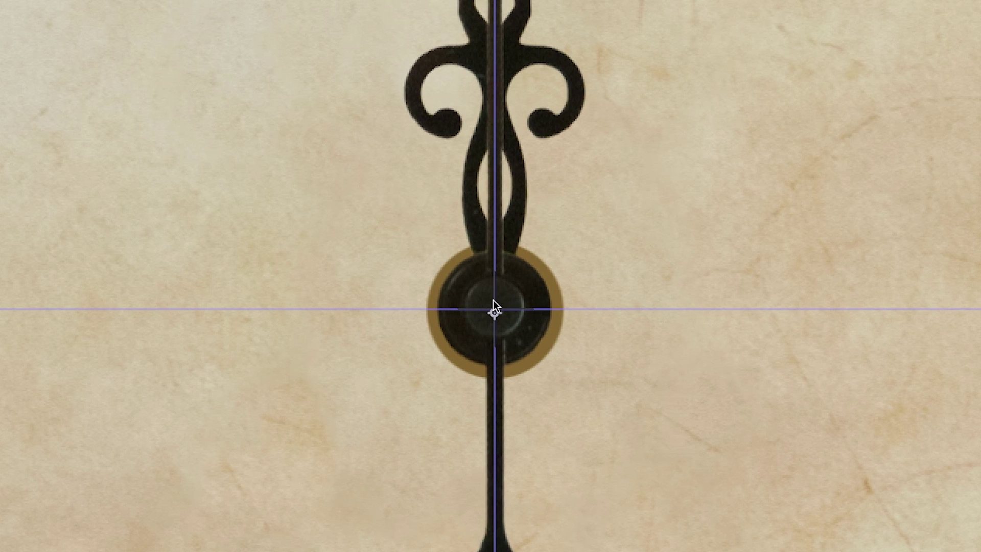
pyautogui.press('y')
pyautogui.moveTo(494, 313); pyautogui.dragTo(494, 309)
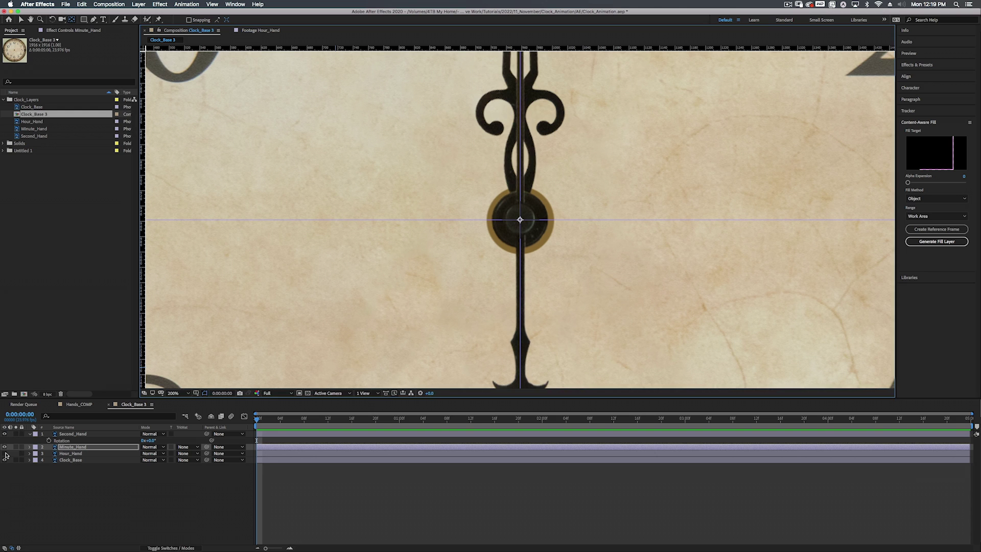
# - Show Hour_Hand and zoom out to view the whole clock
pyautogui.click(5, 453)
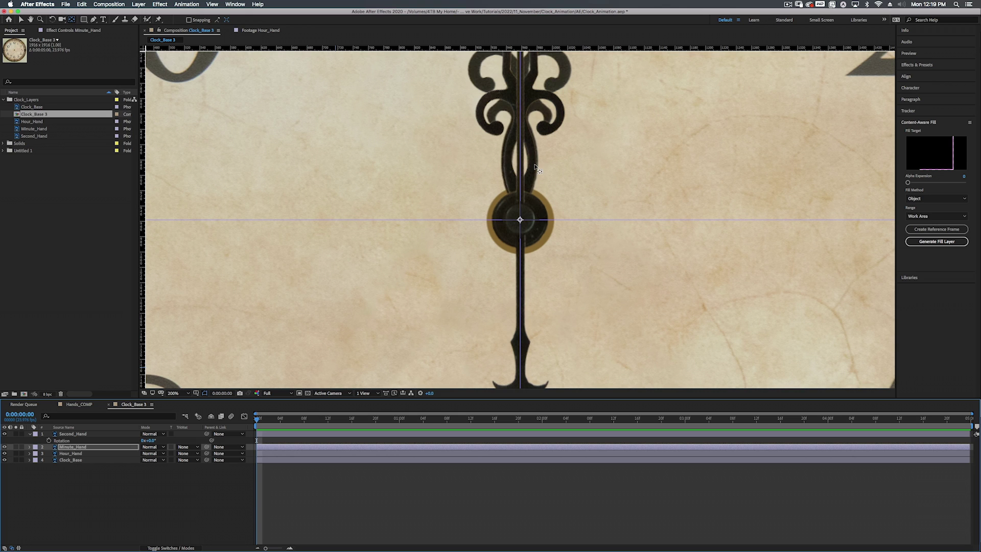
pyautogui.press('v')
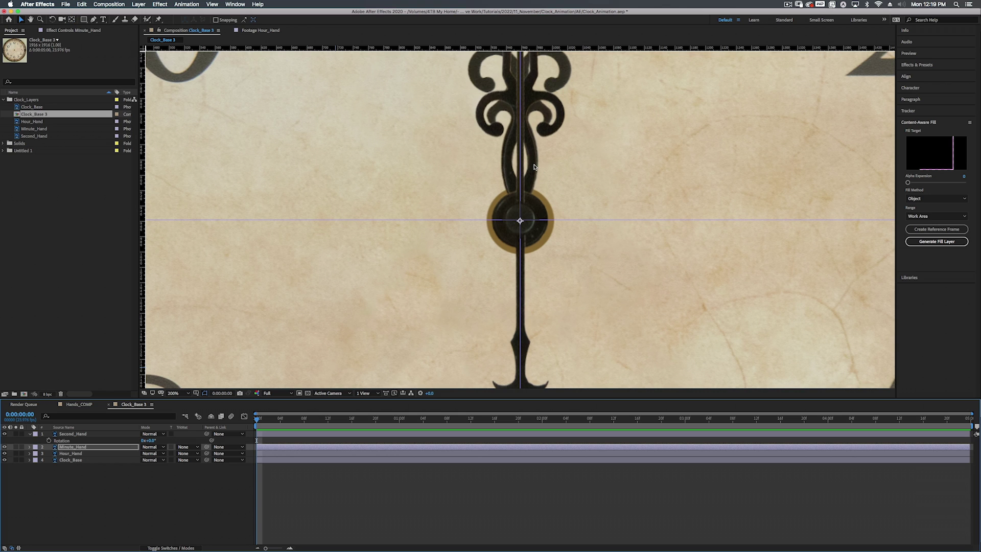
pyautogui.press('y')
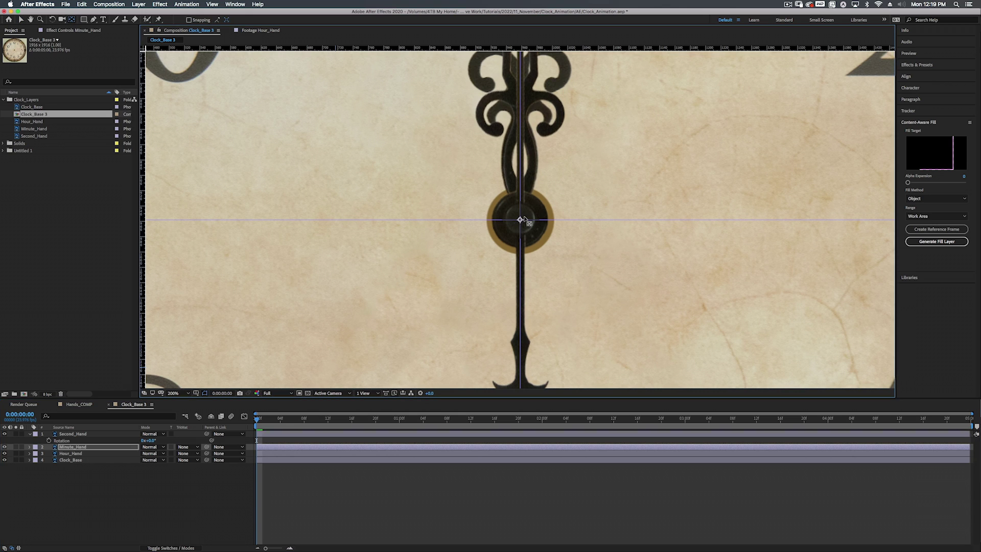
pyautogui.press('v')
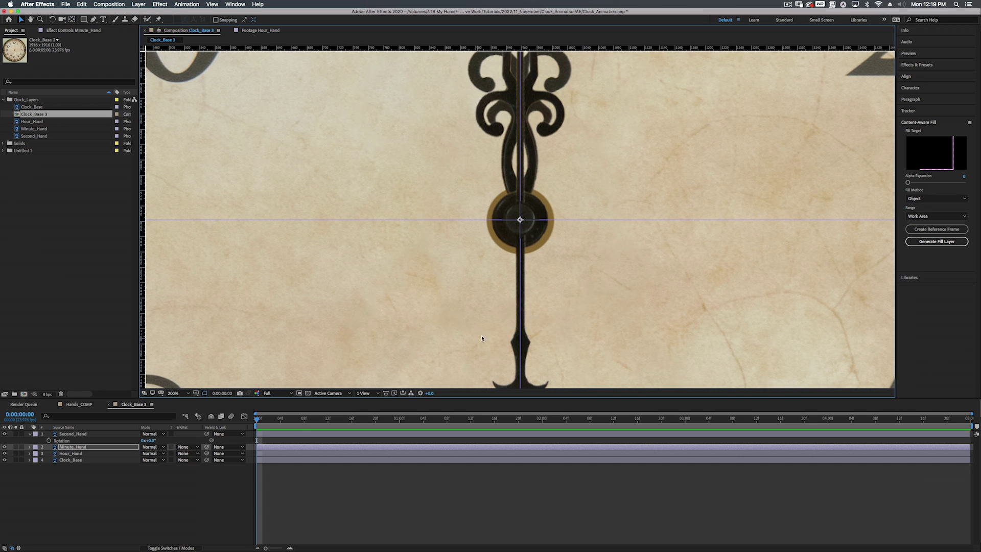
pyautogui.press(',')
pyautogui.press(',')
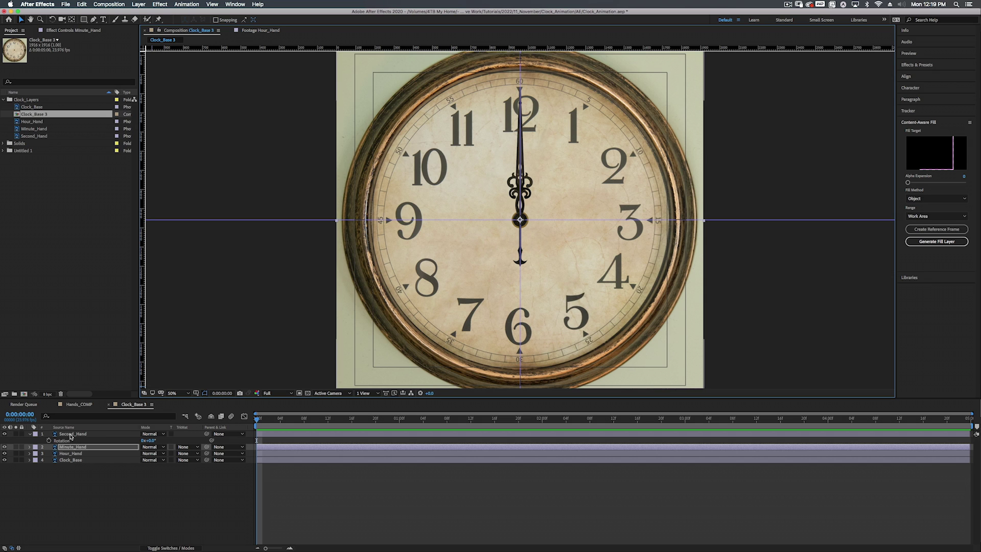
# - Drag Minute_Hand below Hour_Hand, just above Clock_Base
pyautogui.click(75, 448)
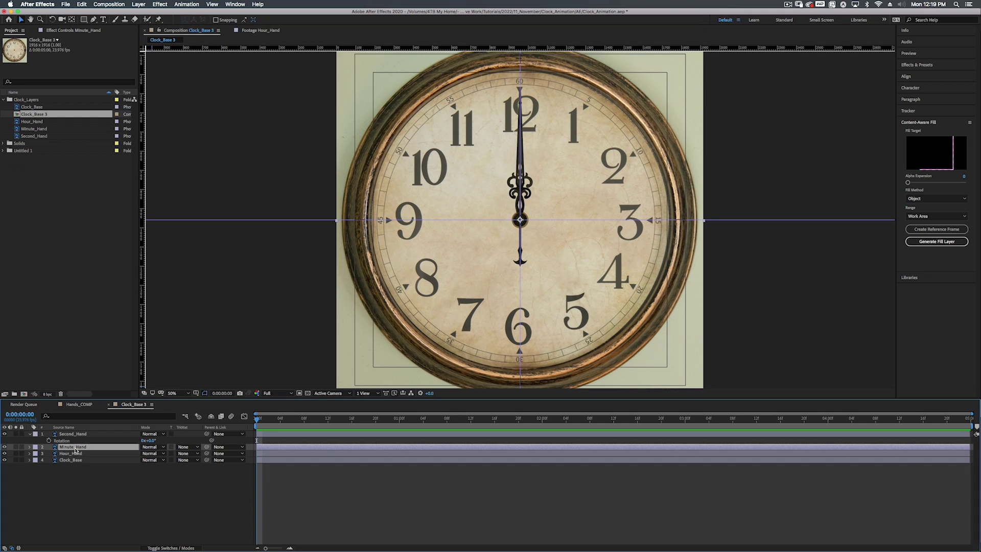
pyautogui.moveTo(76, 448); pyautogui.dragTo(73, 459)
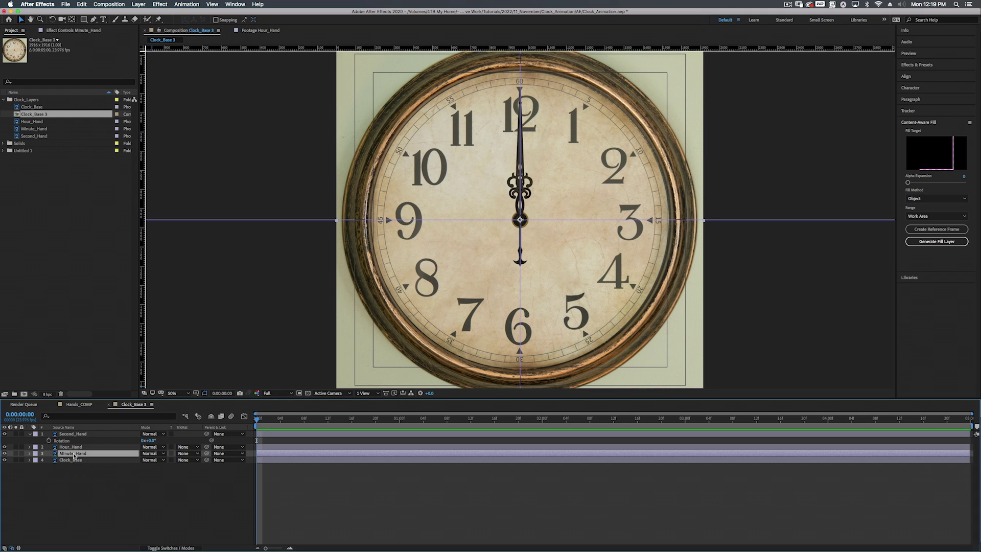
# - Give Second_Hand's Rotation the expression time*360/60, simplified to time*6
pyautogui.keyDown('alt'); pyautogui.click(49, 441); pyautogui.keyUp('alt')
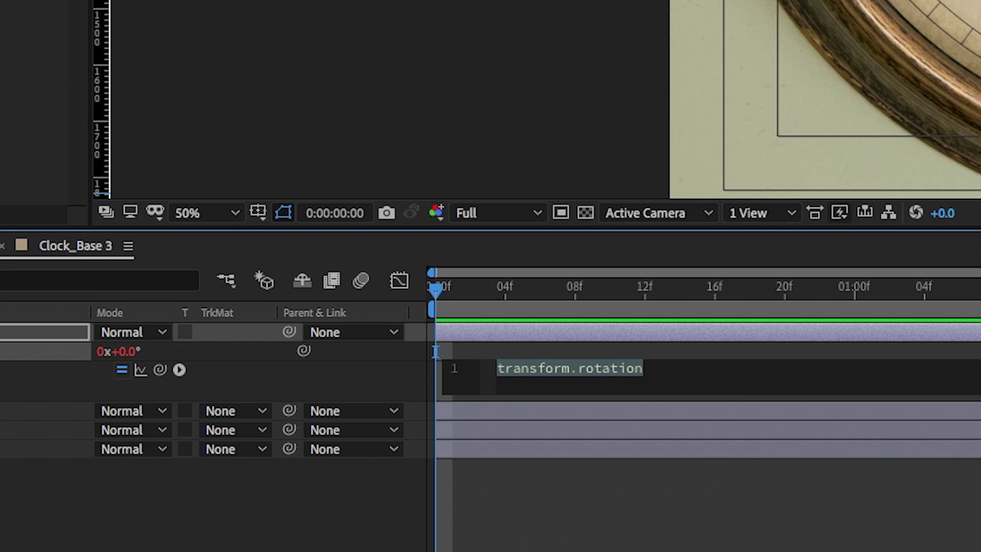
pyautogui.write('time*')
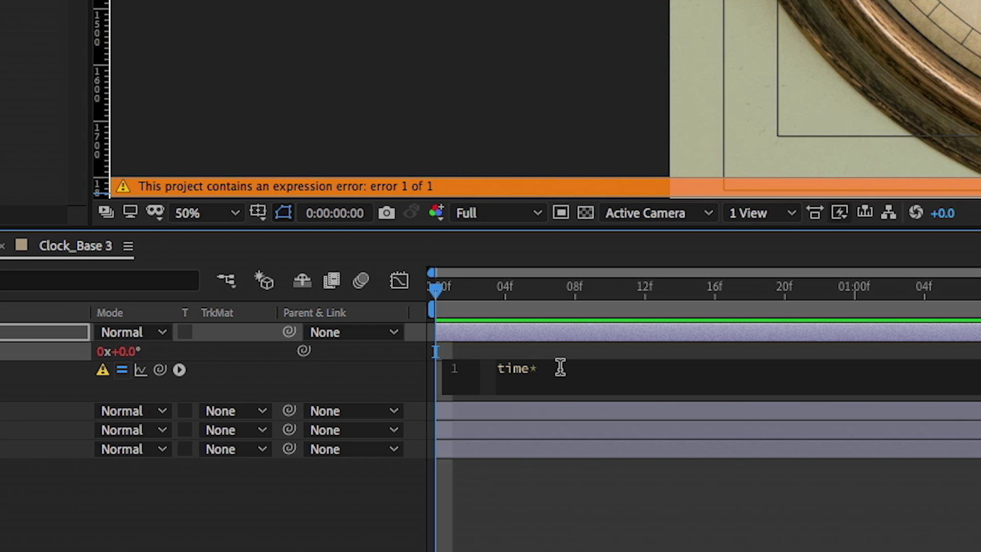
pyautogui.write('360/60')
pyautogui.moveTo(586, 368); pyautogui.dragTo(532, 361)
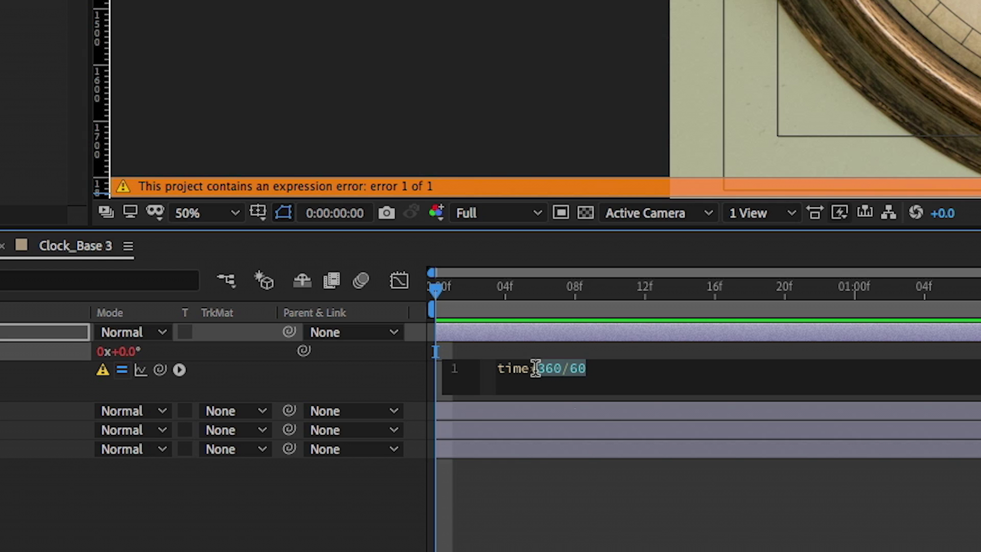
pyautogui.write('6')
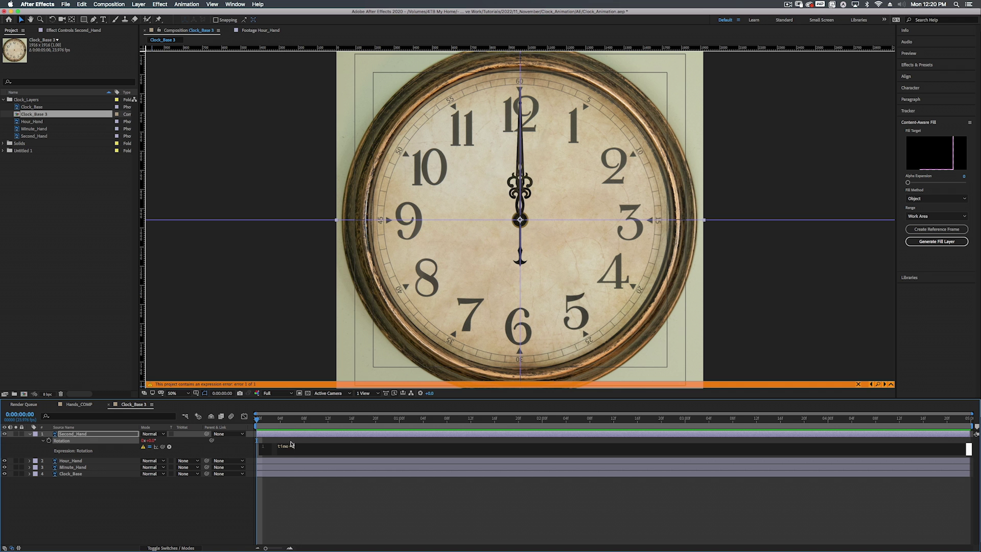
pyautogui.click(257, 421)
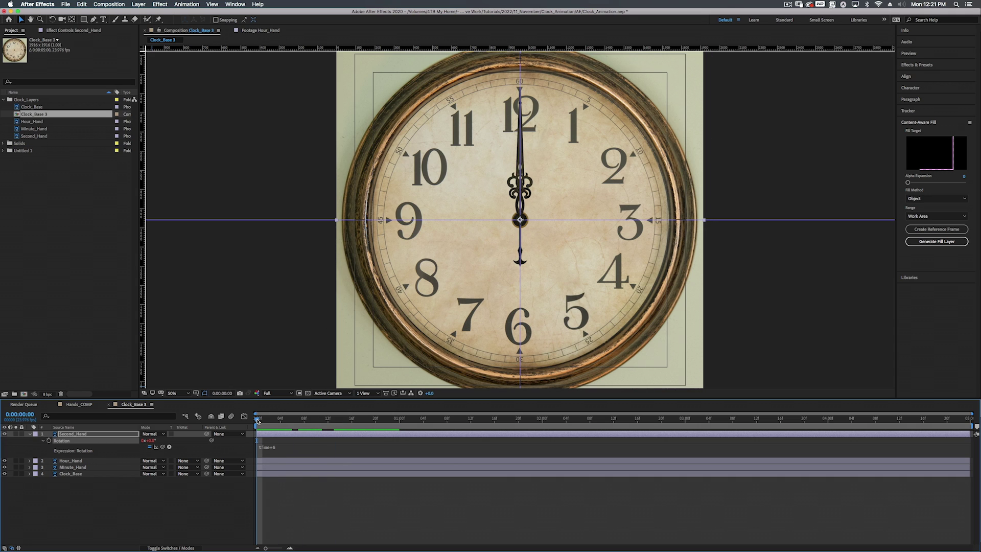
# - Scrub to one, two and three seconds to check the sweep, then return to the start
pyautogui.moveTo(257, 420); pyautogui.dragTo(402, 440)
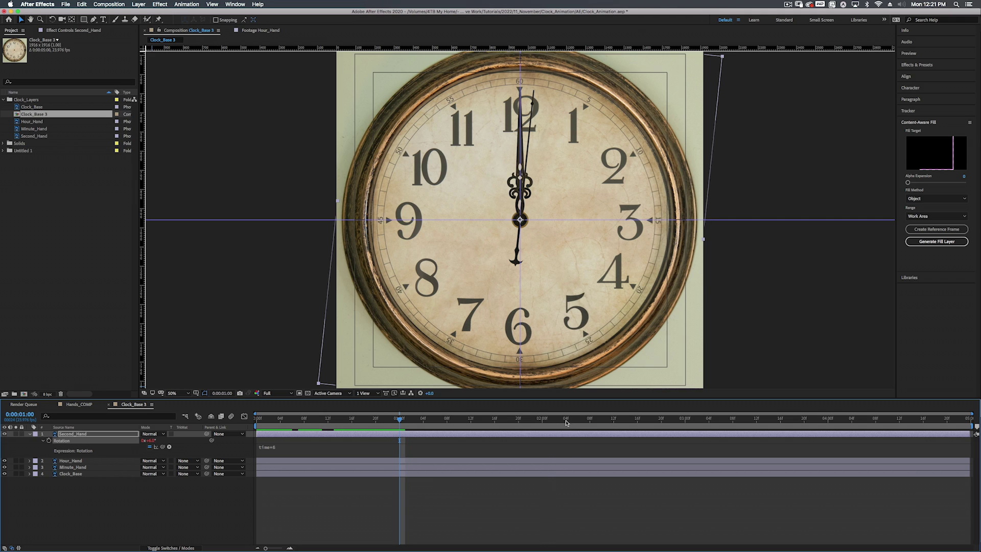
pyautogui.moveTo(565, 422); pyautogui.dragTo(543, 431)
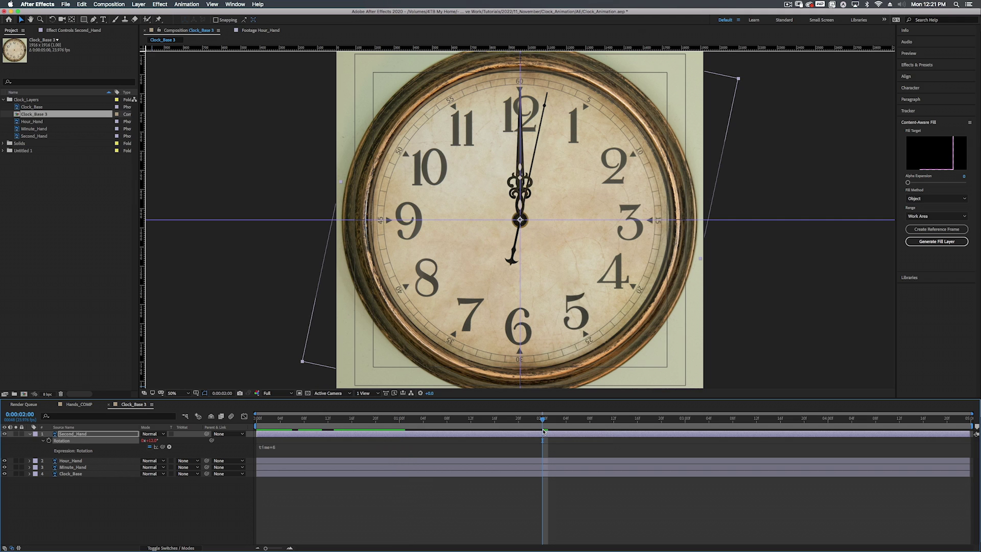
pyautogui.click(686, 420)
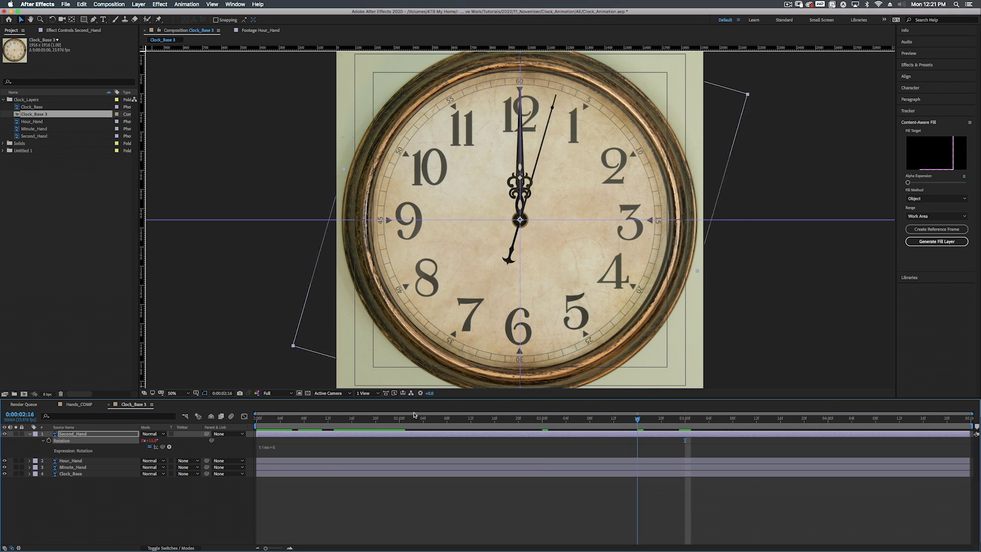
pyautogui.press('Home')
# - Give Minute_Hand's Rotation the expression thisComp.layer("Second_Hand").transform.rotation/60
pyautogui.click(74, 466)
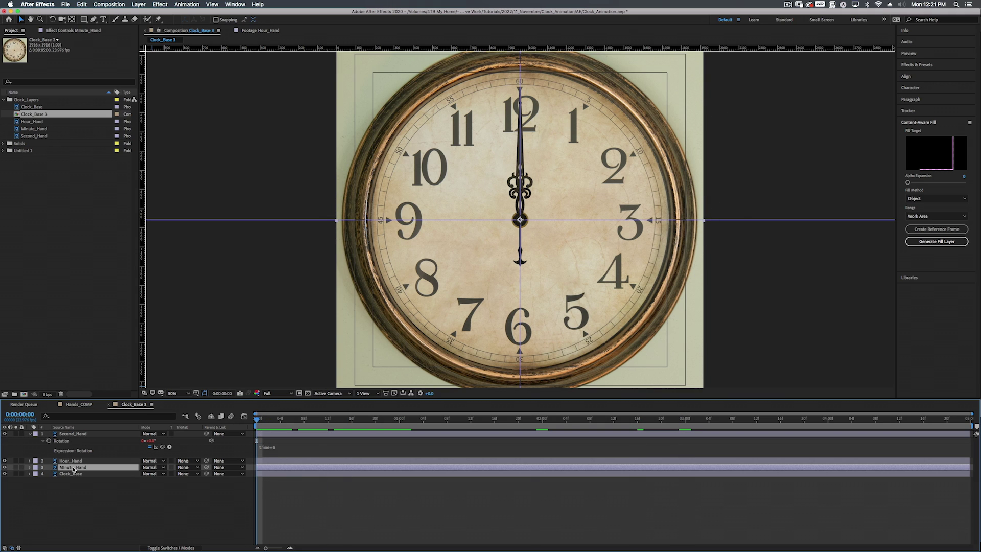
pyautogui.press('r')
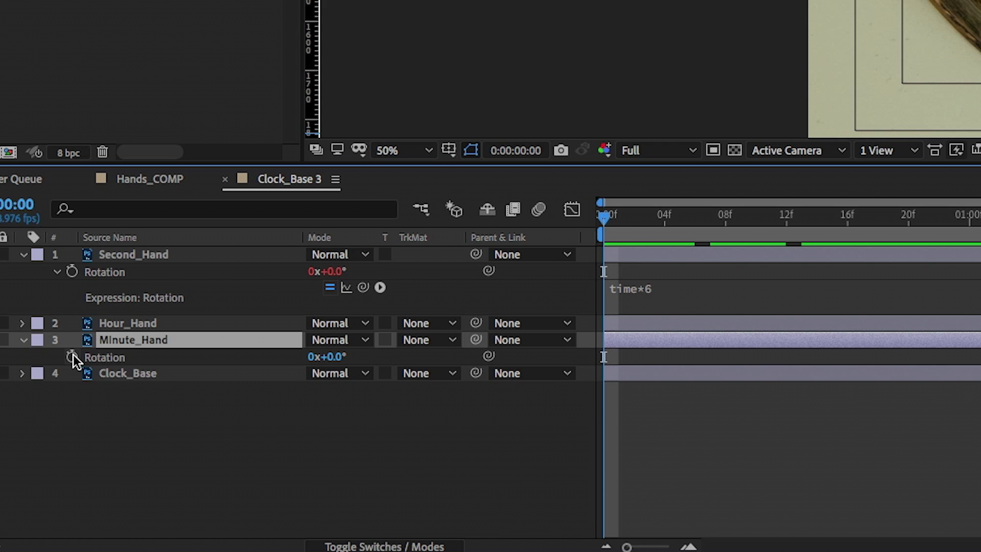
pyautogui.keyDown('alt'); pyautogui.click(49, 473); pyautogui.keyUp('alt')
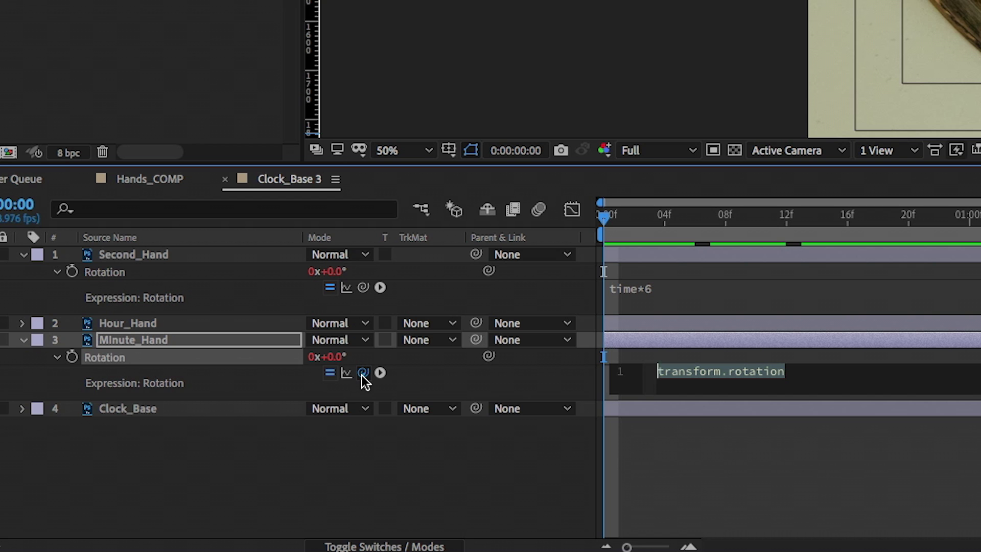
pyautogui.moveTo(361, 375); pyautogui.dragTo(112, 274)
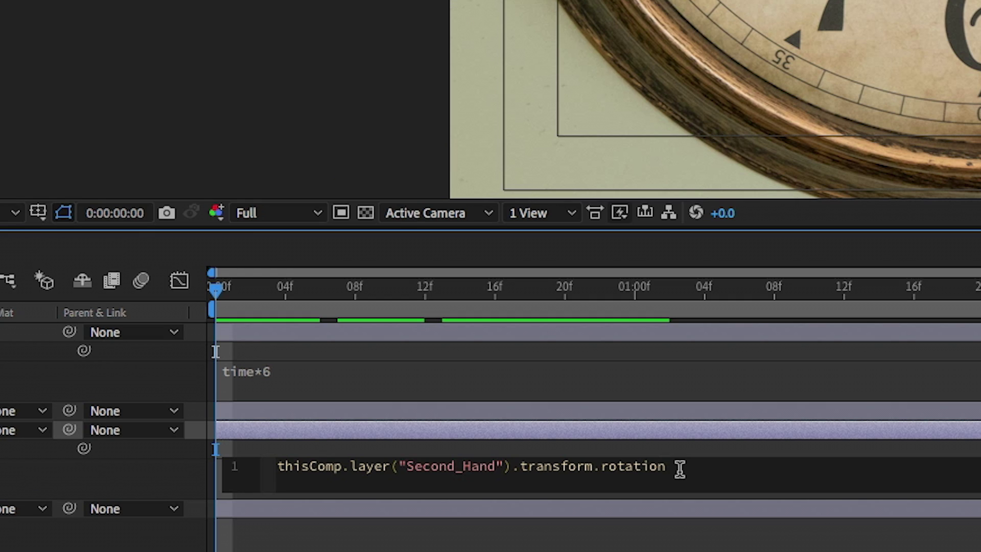
pyautogui.write('/60')
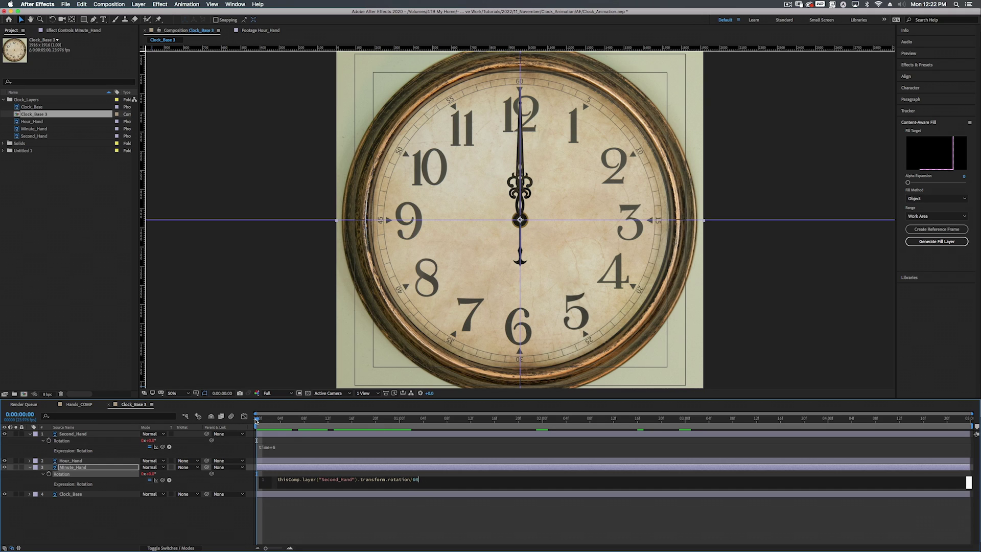
# - Set the Clock_Base 3 composition duration to 0:05:00:00
pyautogui.click(258, 420)
pyautogui.click(100, 6)
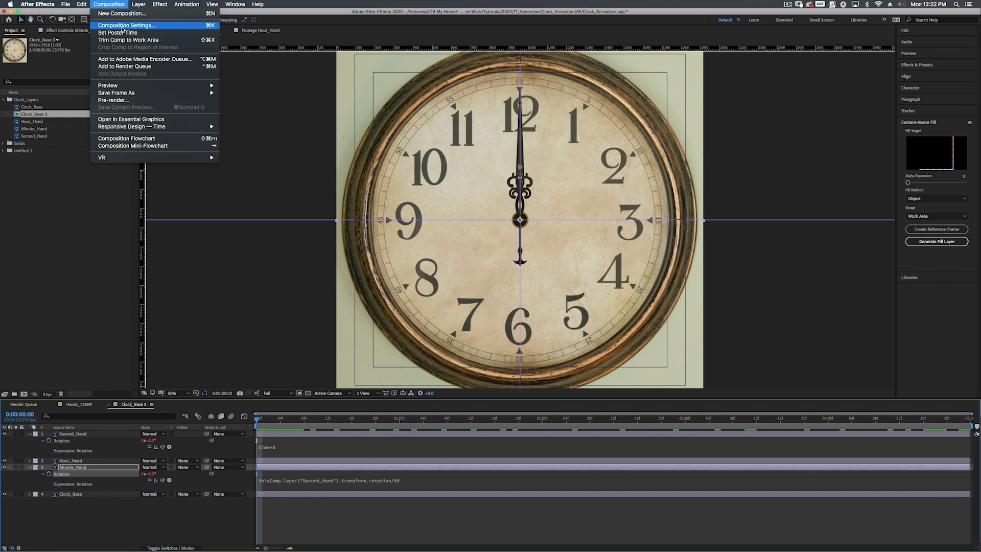
pyautogui.click(122, 28)
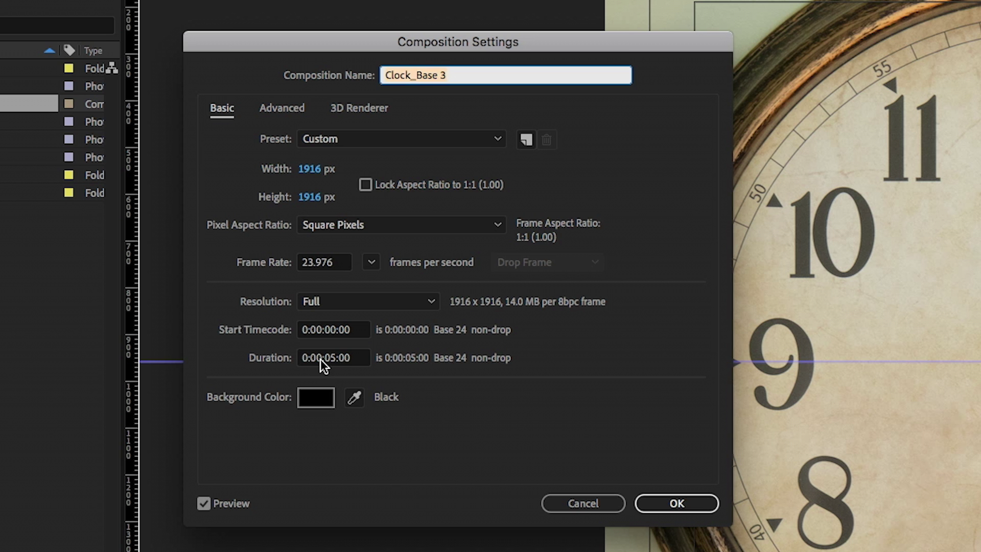
pyautogui.click(221, 218)
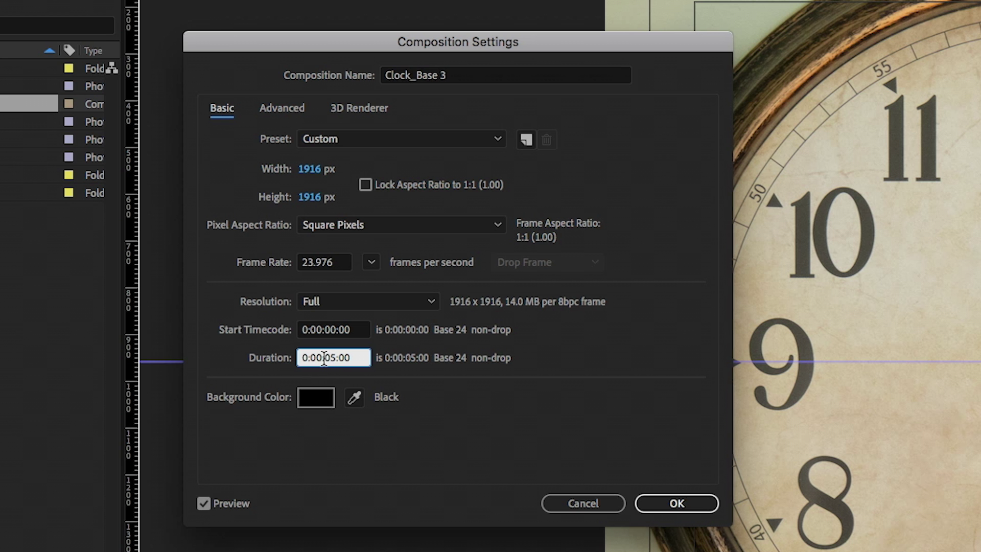
pyautogui.write('5')
pyautogui.press('BackSpace')
pyautogui.write('00')
pyautogui.click(682, 501)
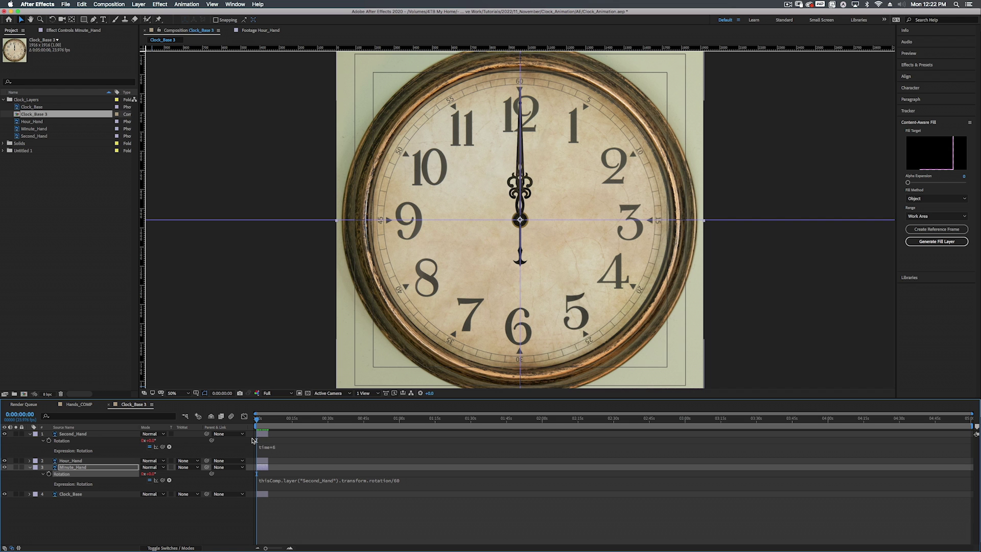
# - Extend all four layers' out-points to the end of the five-minute composition
pyautogui.click(92, 434)
pyautogui.keyDown('shift'); pyautogui.click(90, 493); pyautogui.keyUp('shift')
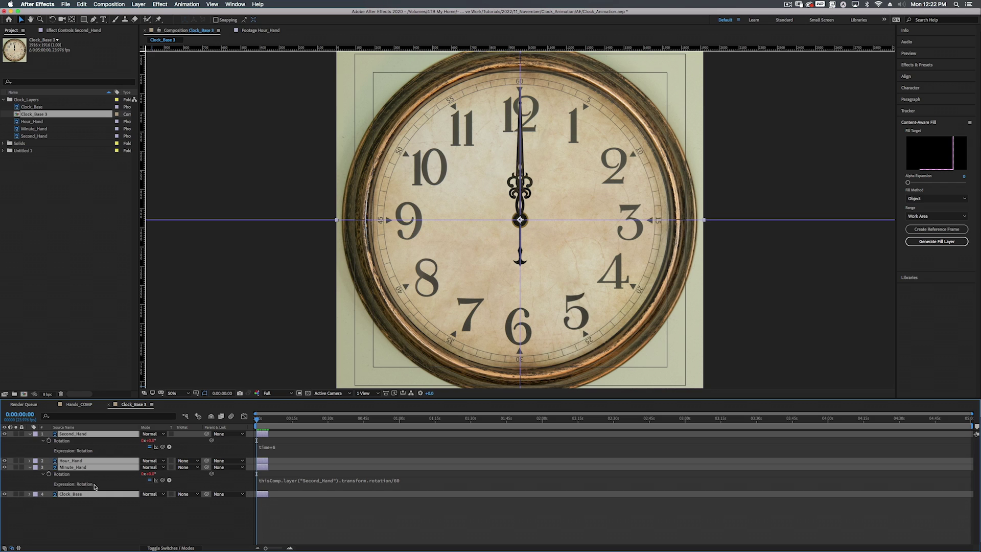
pyautogui.moveTo(267, 433); pyautogui.dragTo(973, 434)
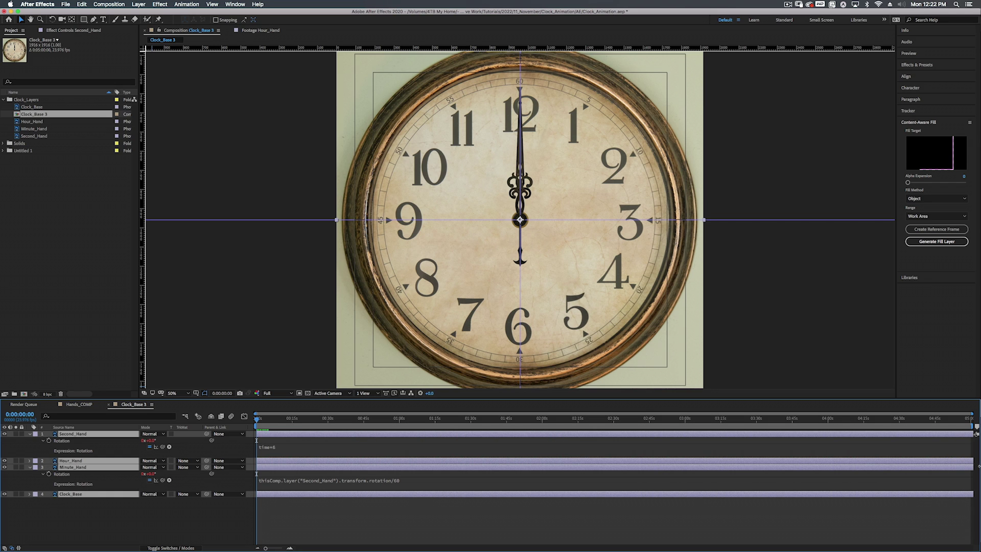
pyautogui.click(400, 420)
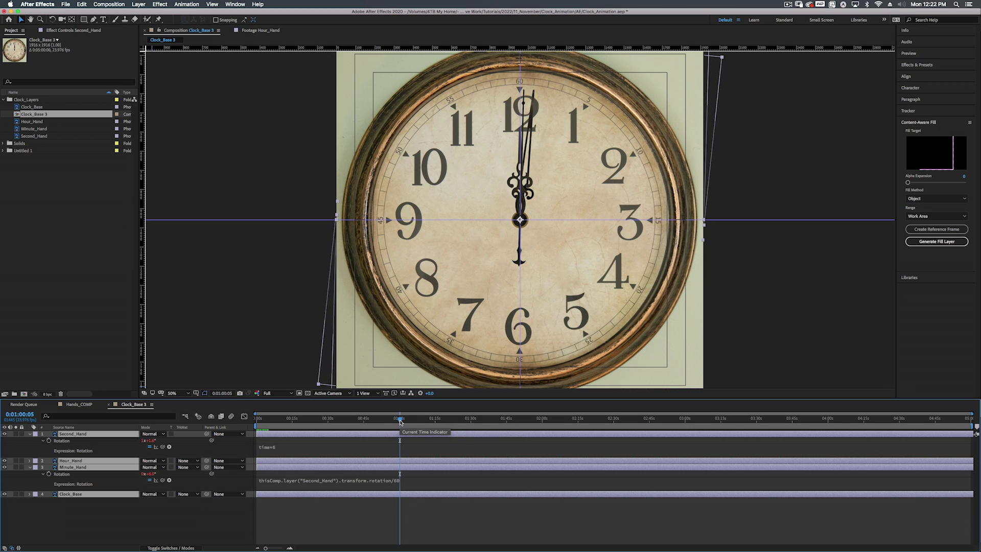
pyautogui.click(542, 420)
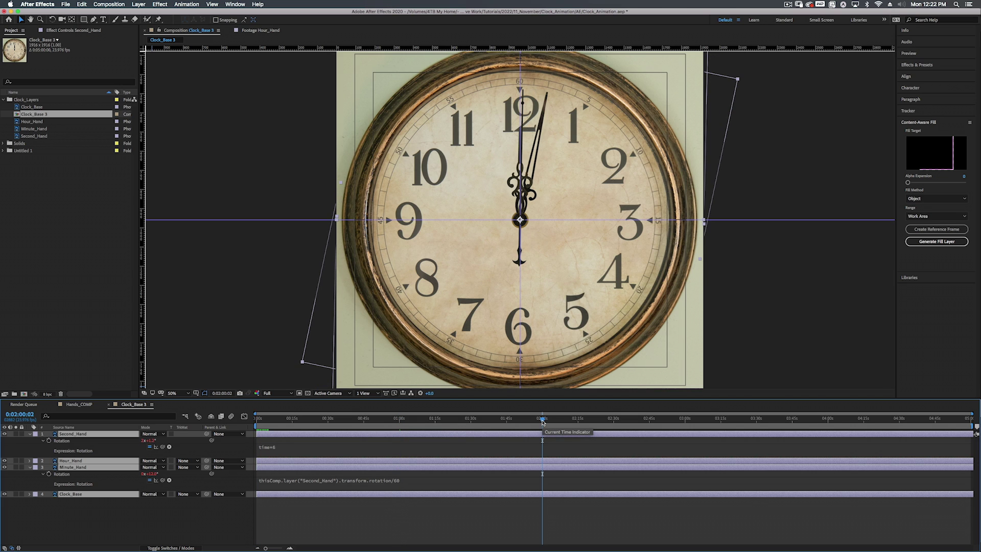
pyautogui.click(900, 420)
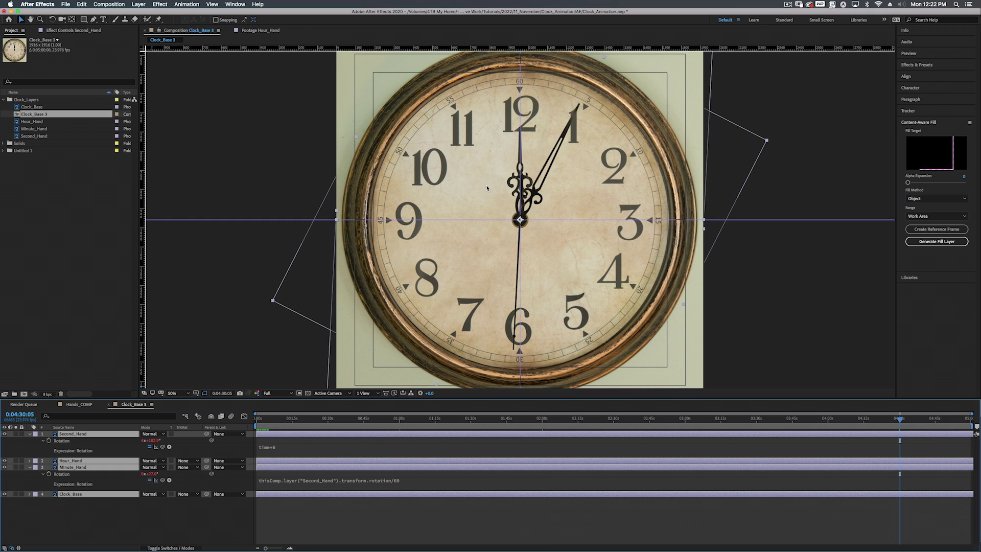
pyautogui.moveTo(265, 420); pyautogui.dragTo(453, 420)
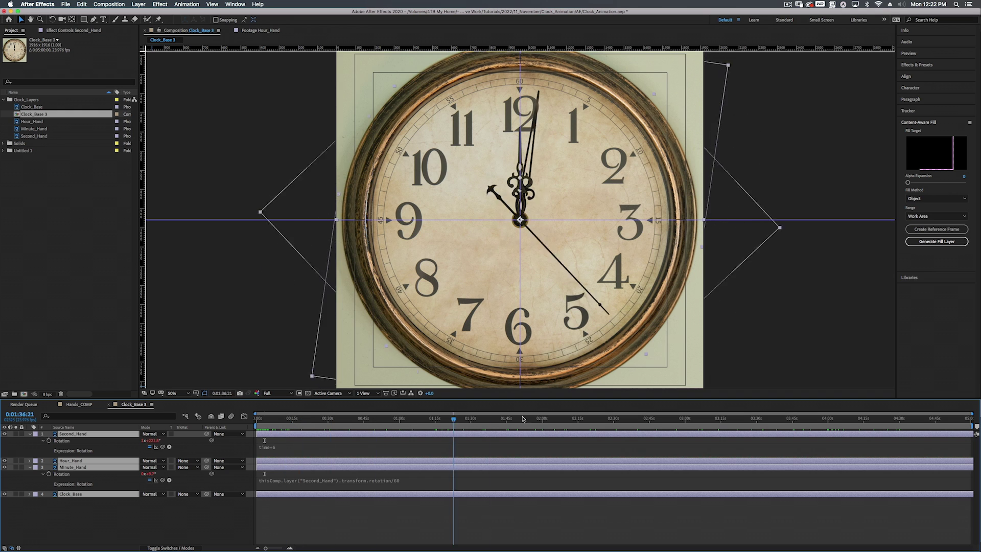
pyautogui.moveTo(522, 419); pyautogui.dragTo(705, 418)
# - Link Hour_Hand's Rotation to Minute_Hand's Rotation divided by 12, then scrub to test the hands
pyautogui.press('Home')
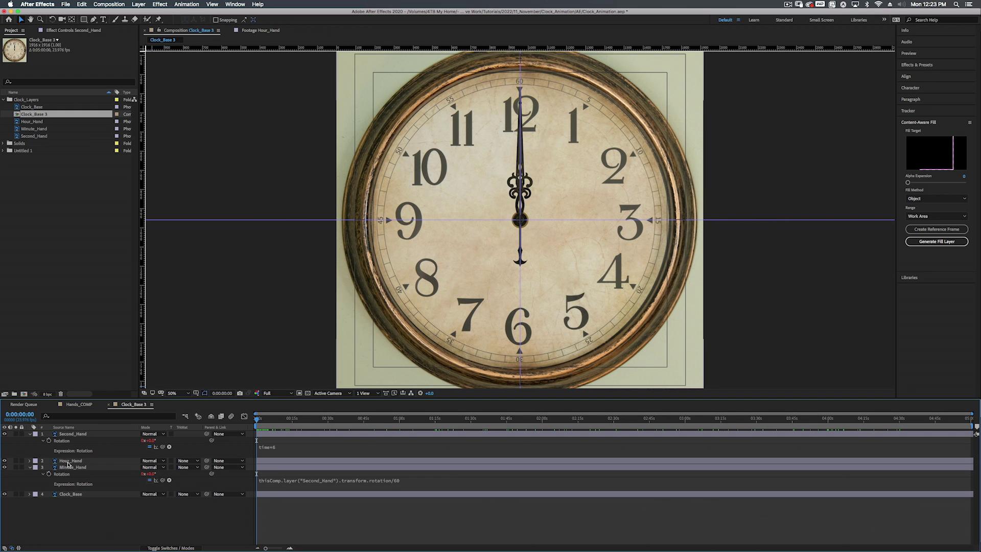
pyautogui.click(68, 462)
pyautogui.press('r')
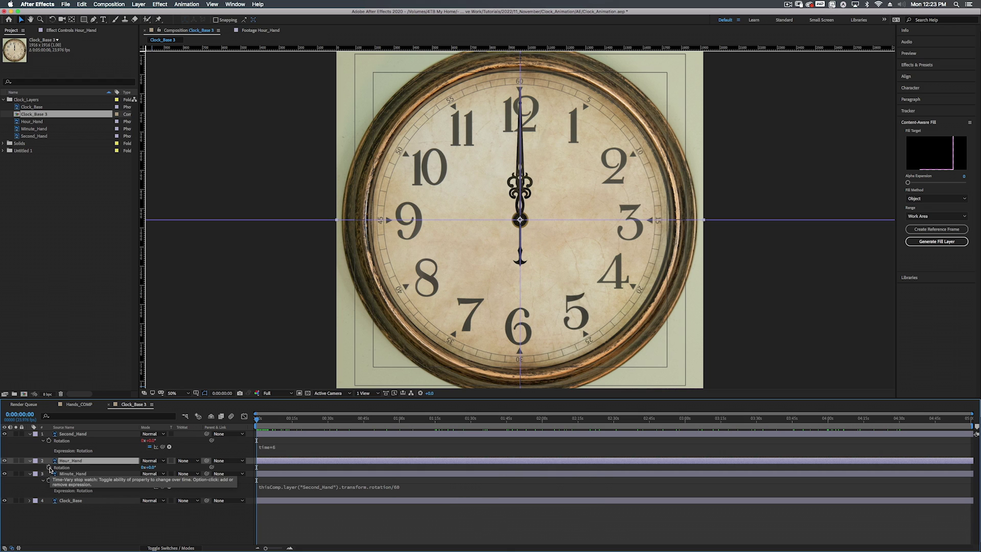
pyautogui.keyDown('alt'); pyautogui.click(49, 467); pyautogui.keyUp('alt')
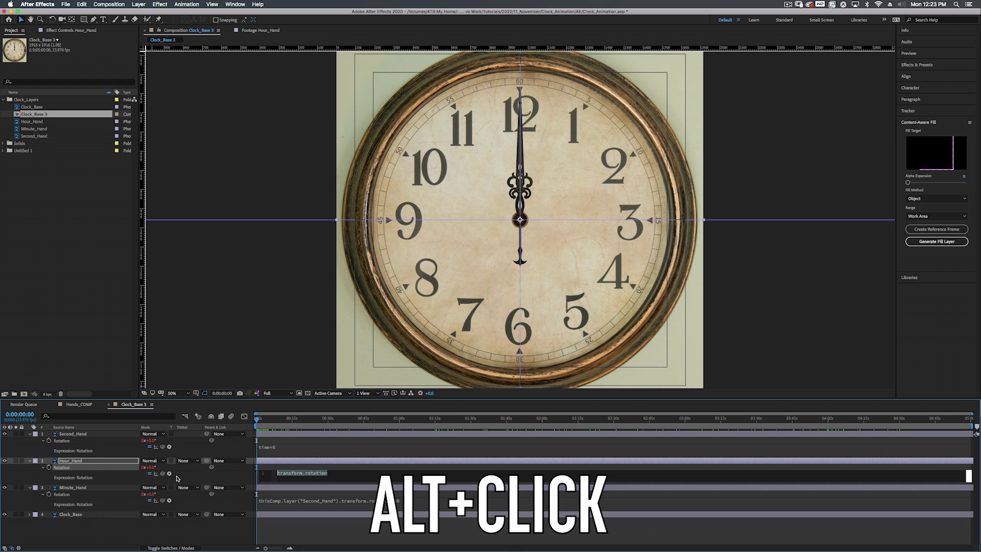
pyautogui.moveTo(162, 475); pyautogui.dragTo(66, 496)
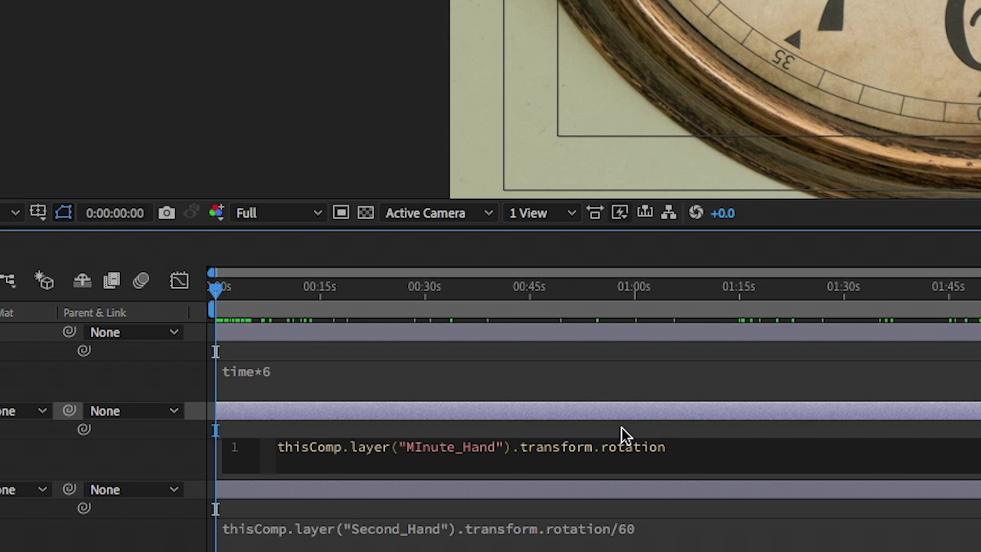
pyautogui.write('/12')
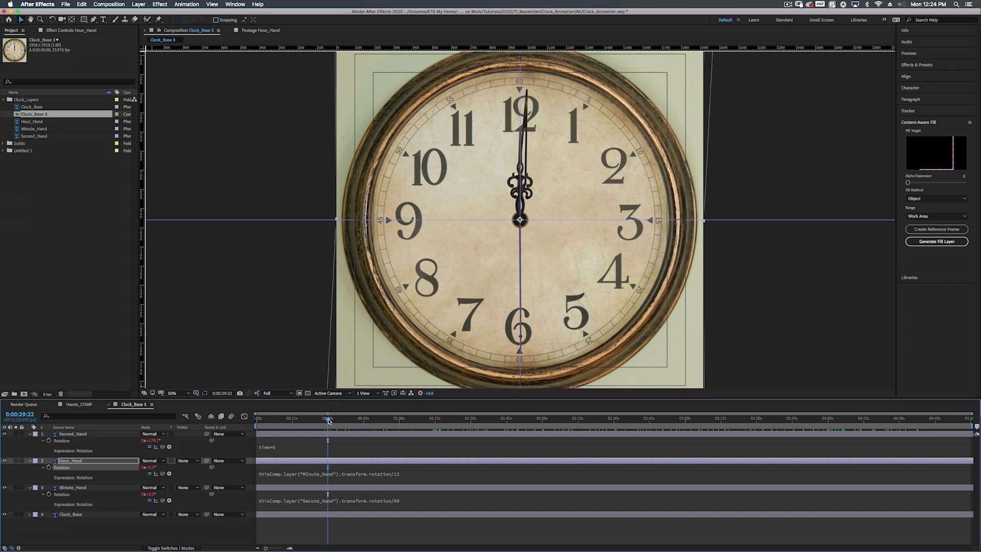
pyautogui.moveTo(429, 292); pyautogui.dragTo(224, 291)
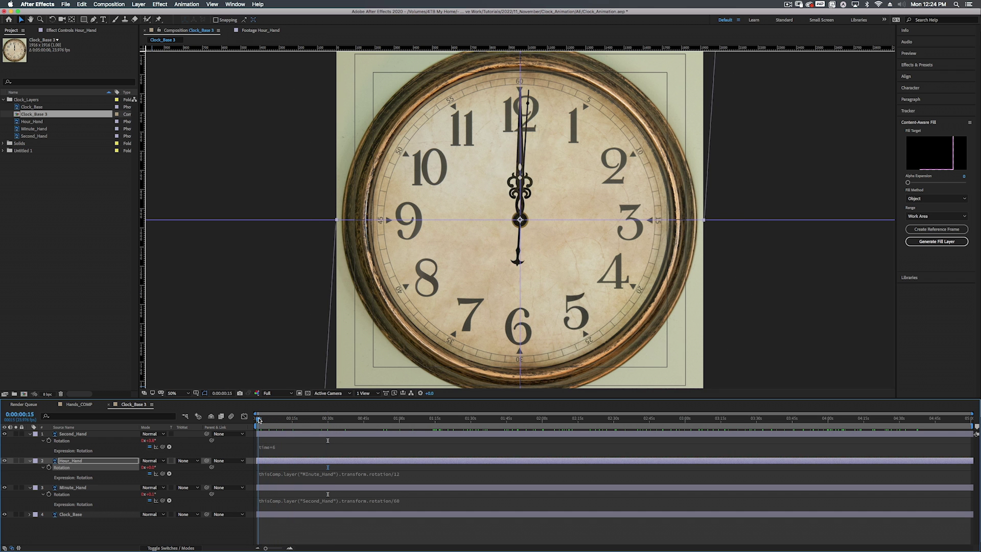
pyautogui.moveTo(259, 420); pyautogui.dragTo(215, 443)
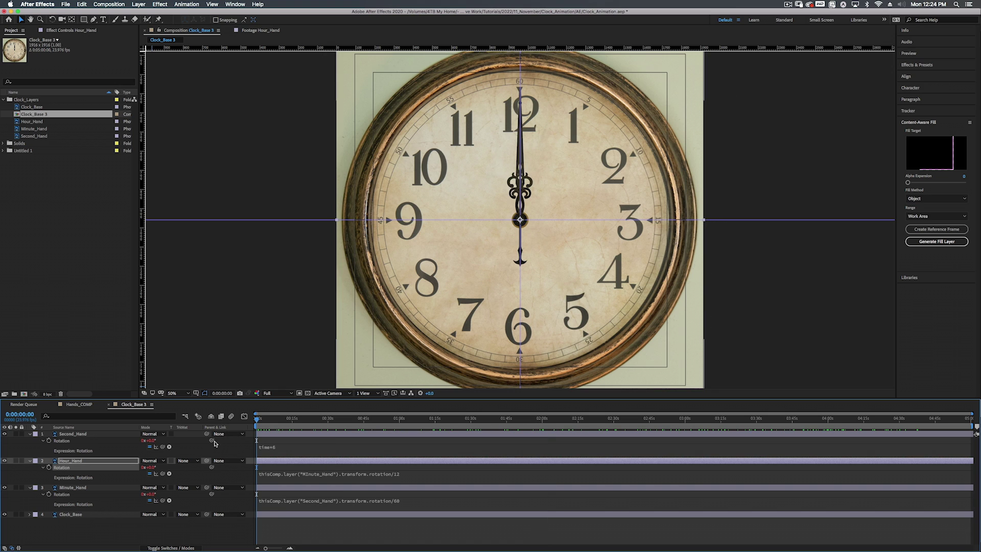
# - Change Second_Hand's rotation expression from time*6 to time*600 and preview the spin
pyautogui.click(30, 461)
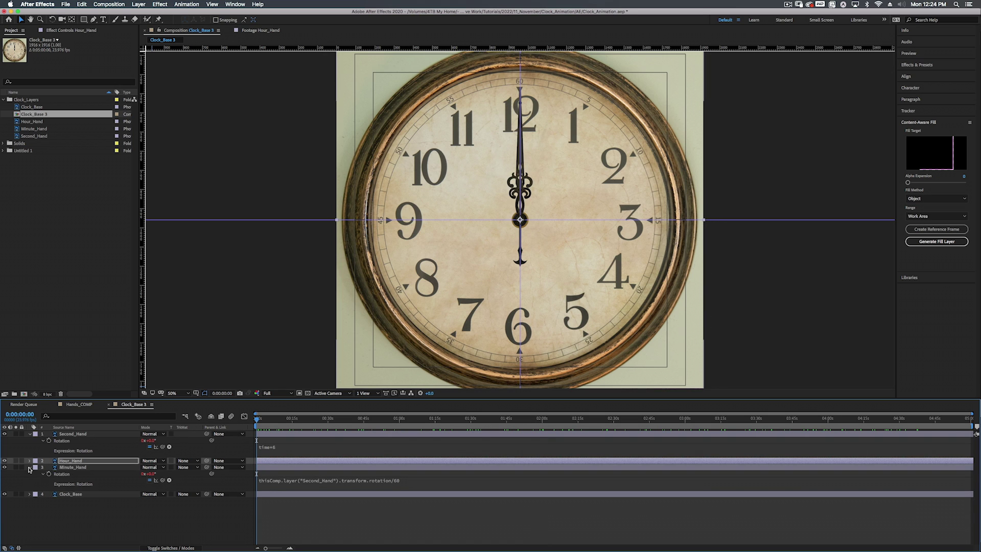
pyautogui.click(30, 467)
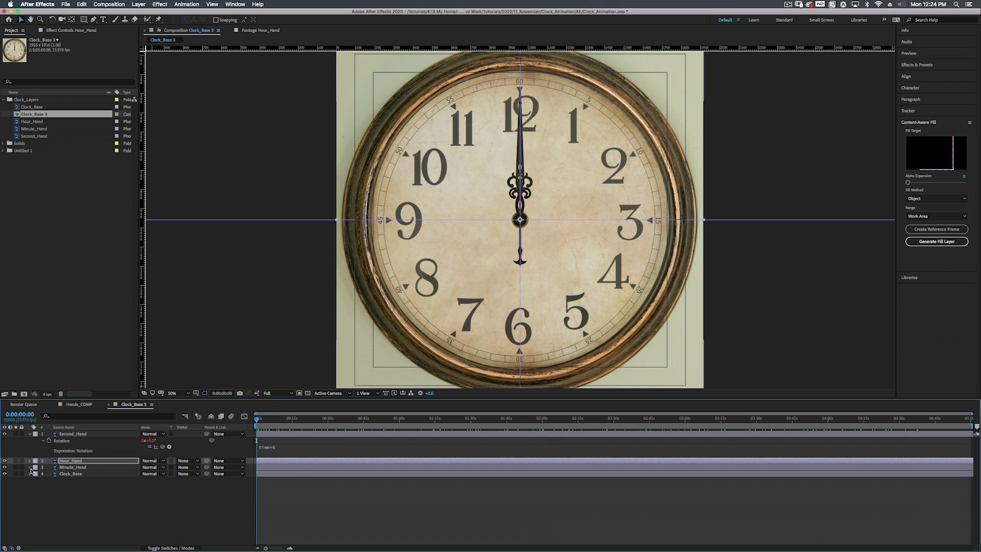
pyautogui.click(278, 448)
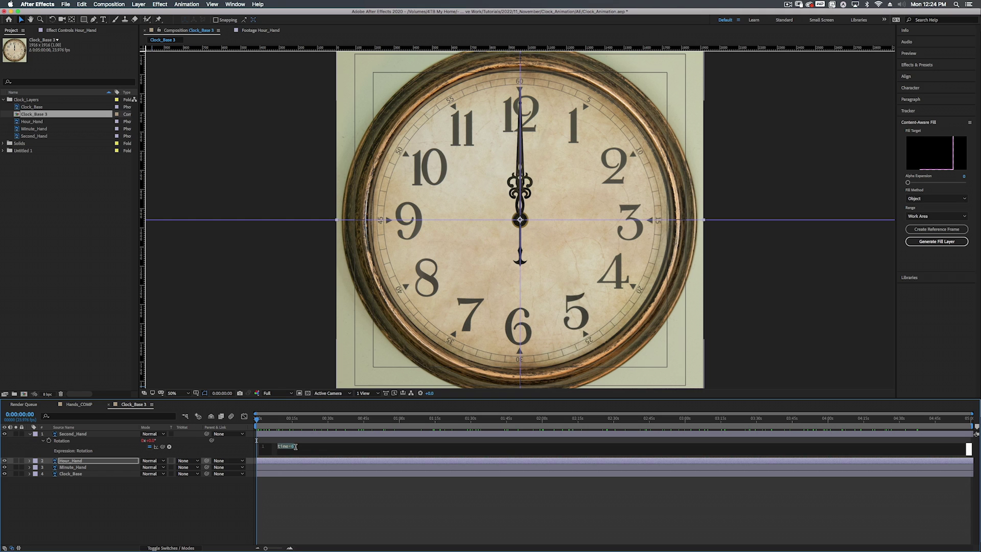
pyautogui.click(296, 447)
pyautogui.write('00')
pyautogui.press('KP_Enter')
pyautogui.press('space')
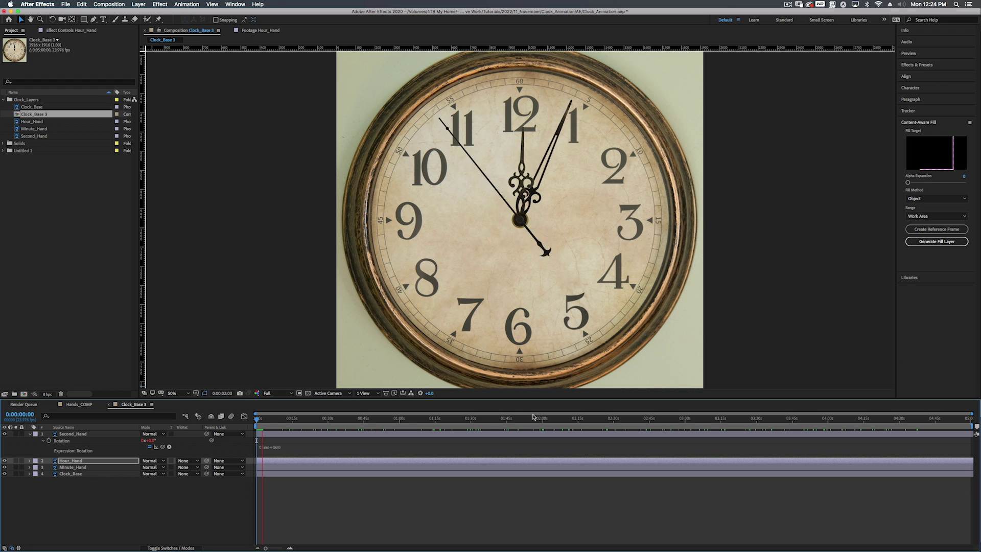
pyautogui.press('space')
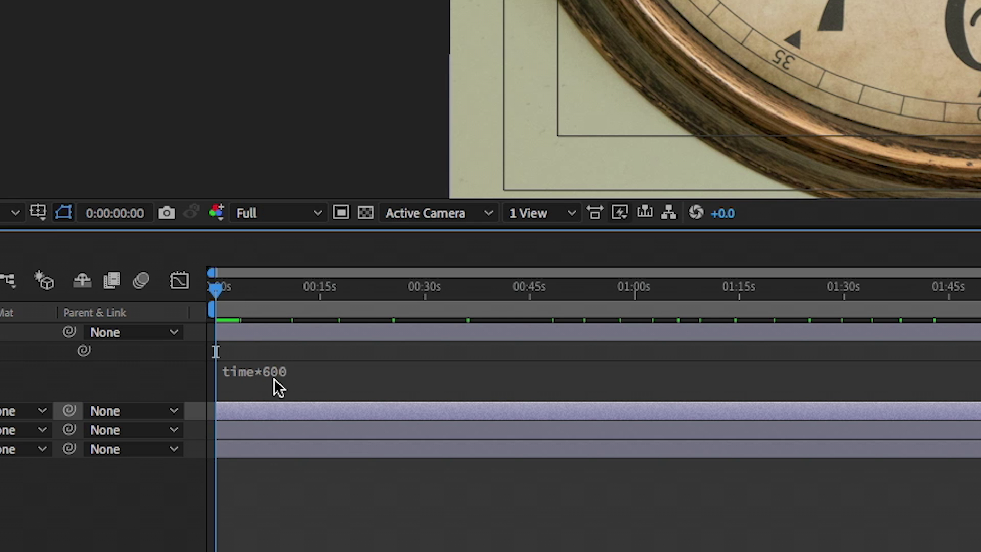
# - Insert a minus sign after the multiplication sign in the expression and preview again
pyautogui.click(272, 370)
pyautogui.click(317, 366)
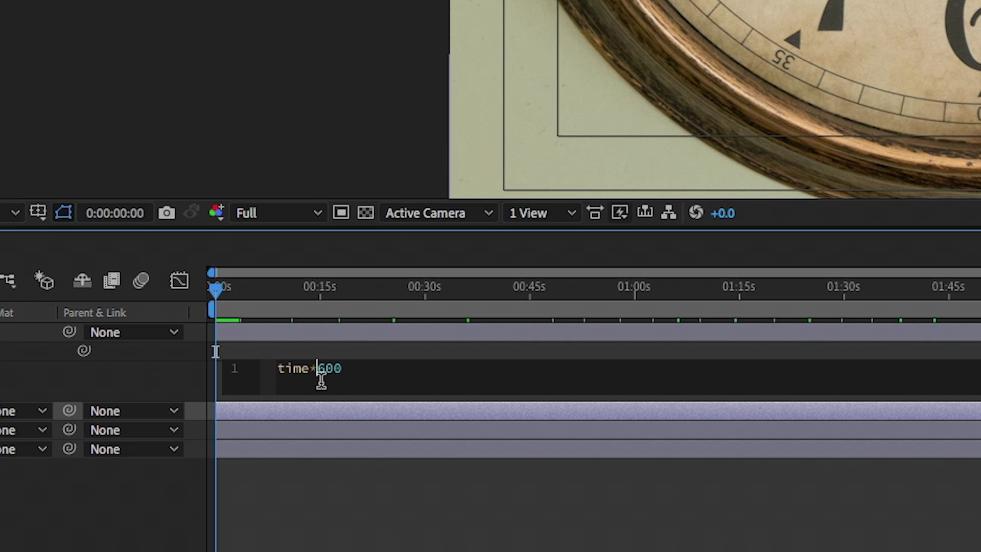
pyautogui.write('-')
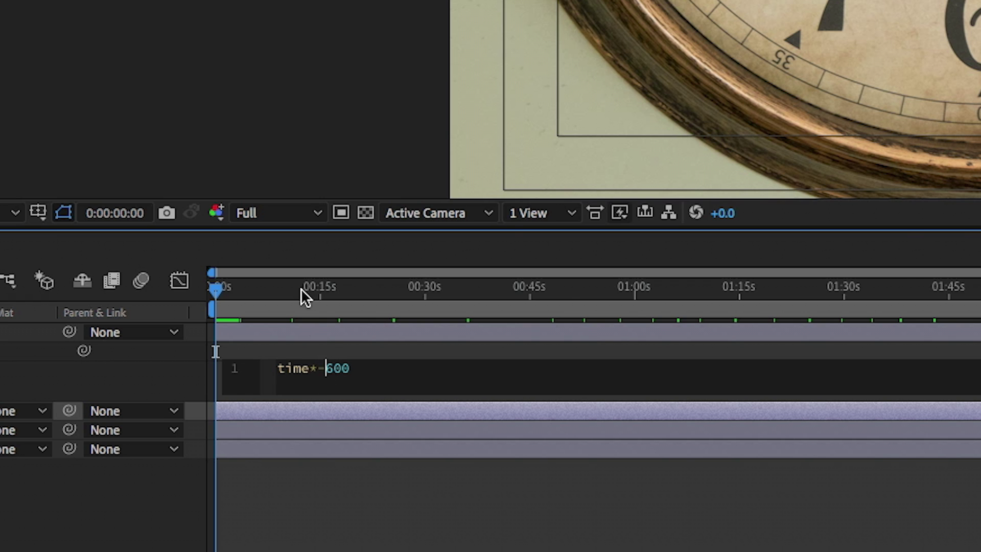
pyautogui.press('space')
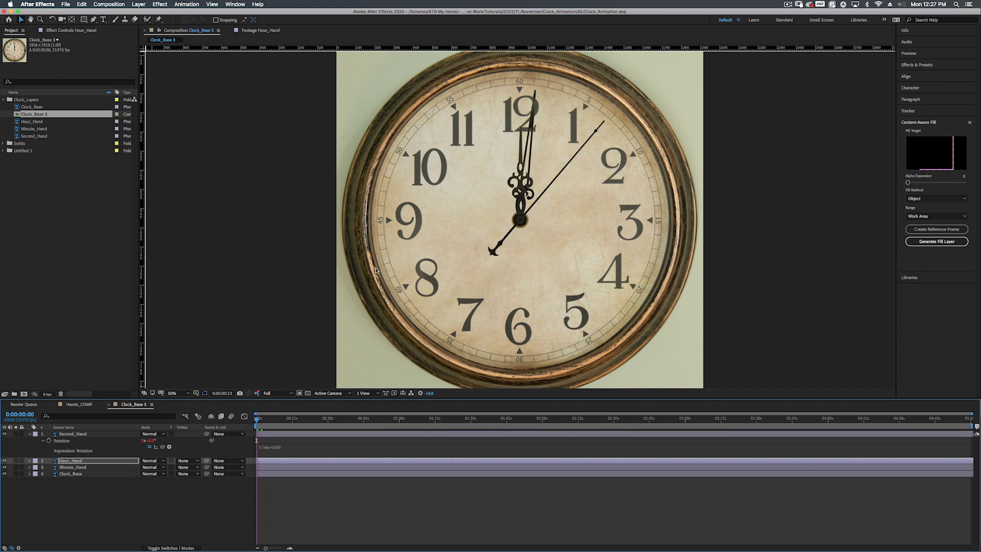
pyautogui.press('space')
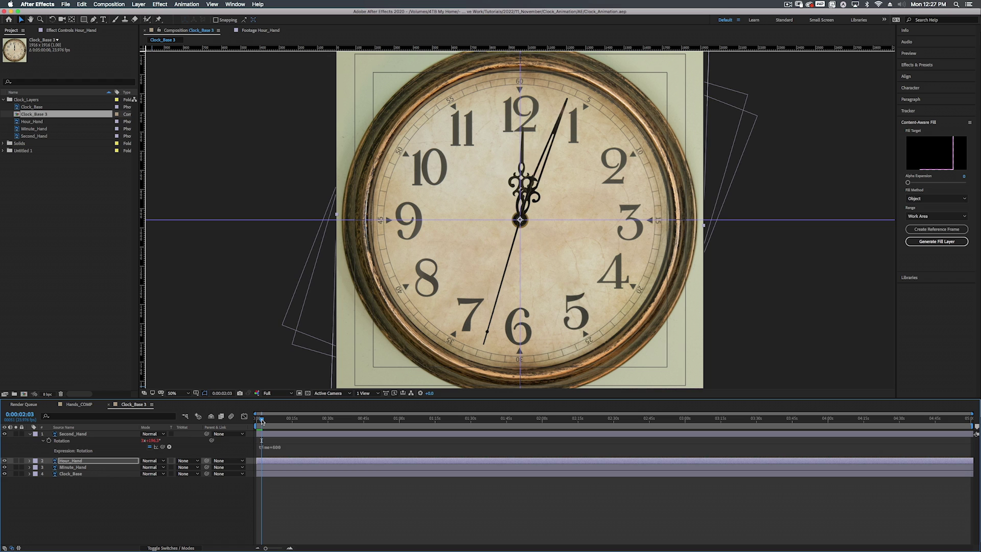
pyautogui.moveTo(261, 420); pyautogui.dragTo(256, 418)
pyautogui.press('space')
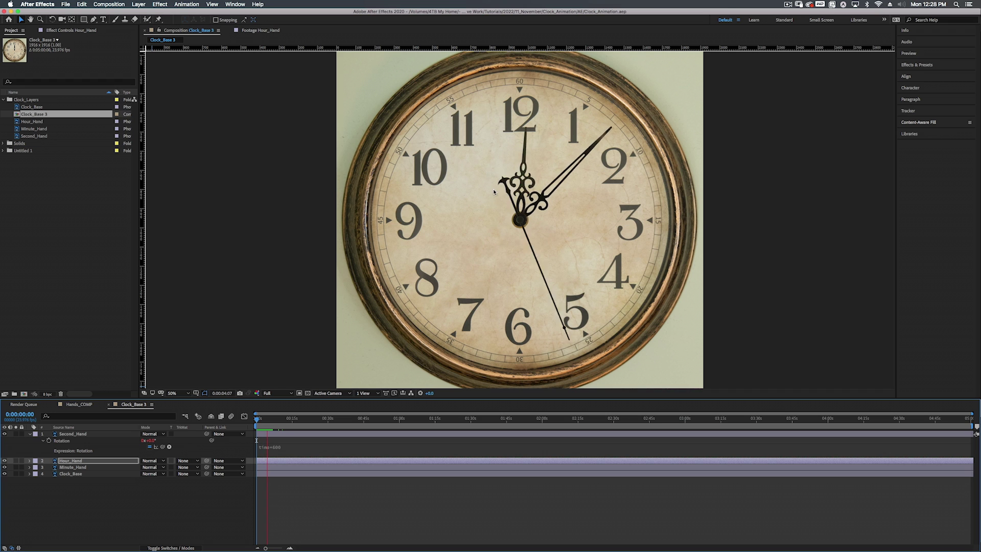
# - Enable the Motion Blur switch on the Second_Hand layer
pyautogui.press('space')
pyautogui.click(72, 434)
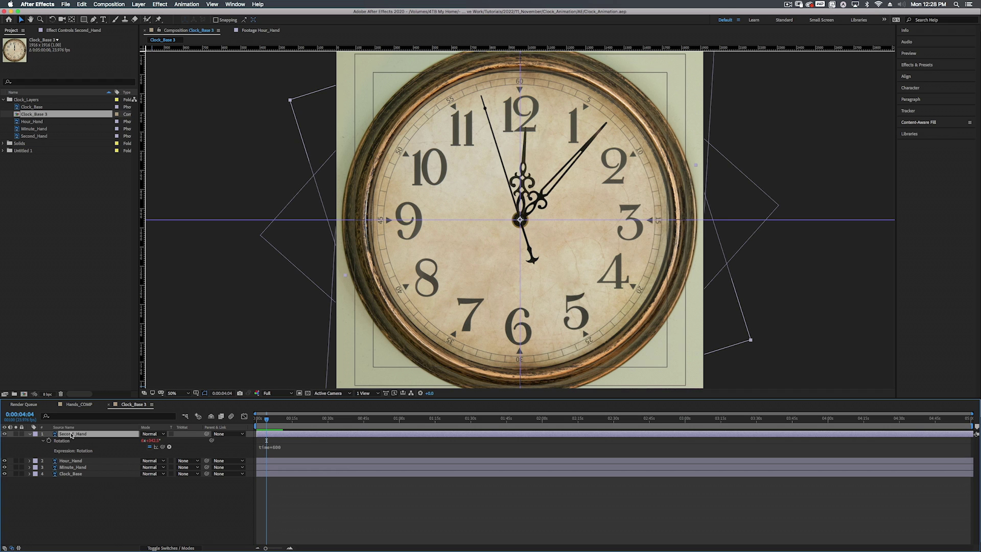
pyautogui.click(157, 547)
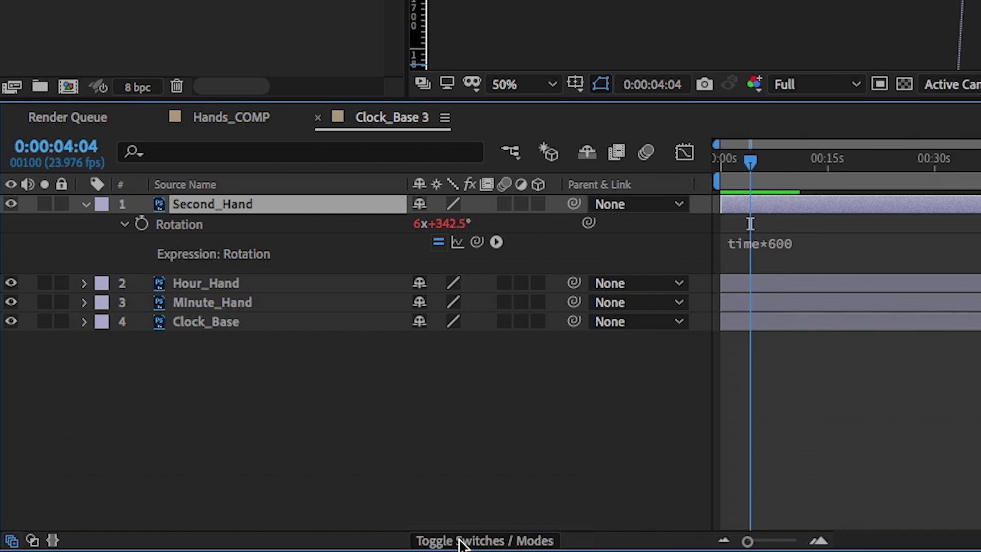
pyautogui.click(458, 540)
pyautogui.click(458, 540)
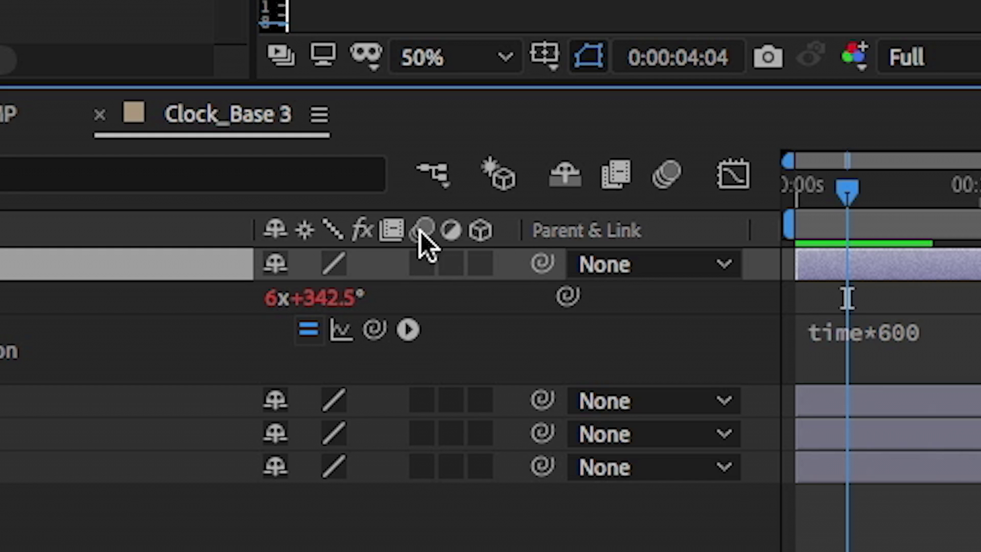
pyautogui.click(421, 265)
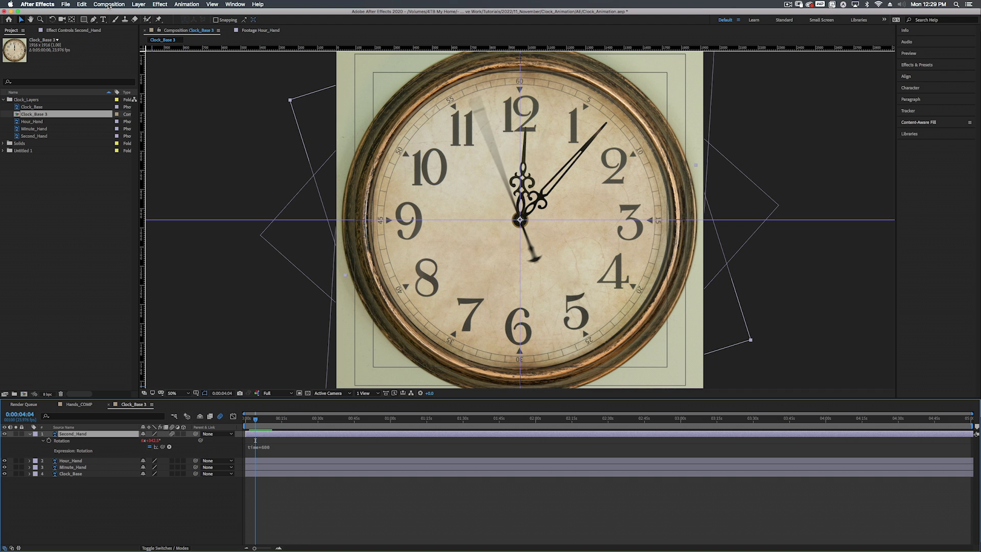
pyautogui.click(109, 6)
pyautogui.click(115, 23)
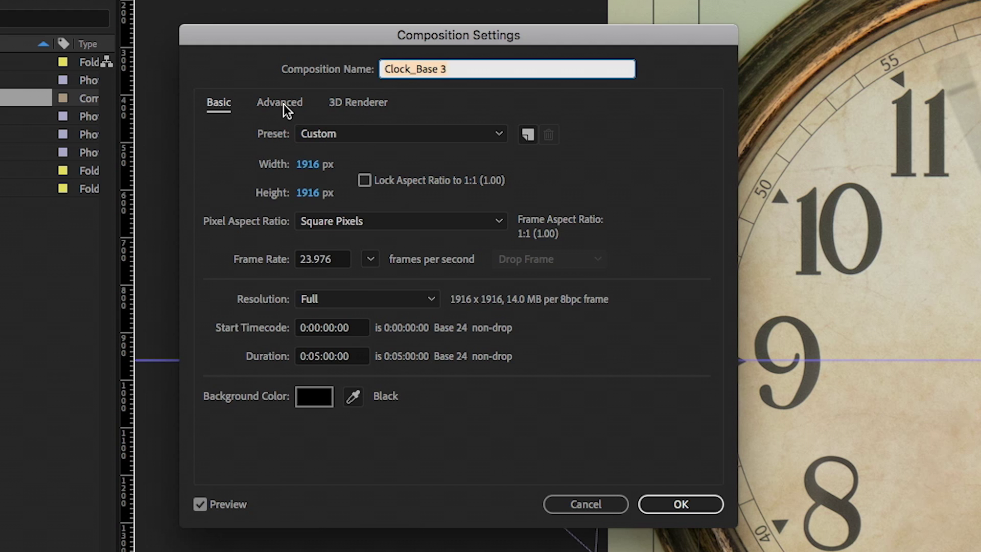
pyautogui.click(206, 116)
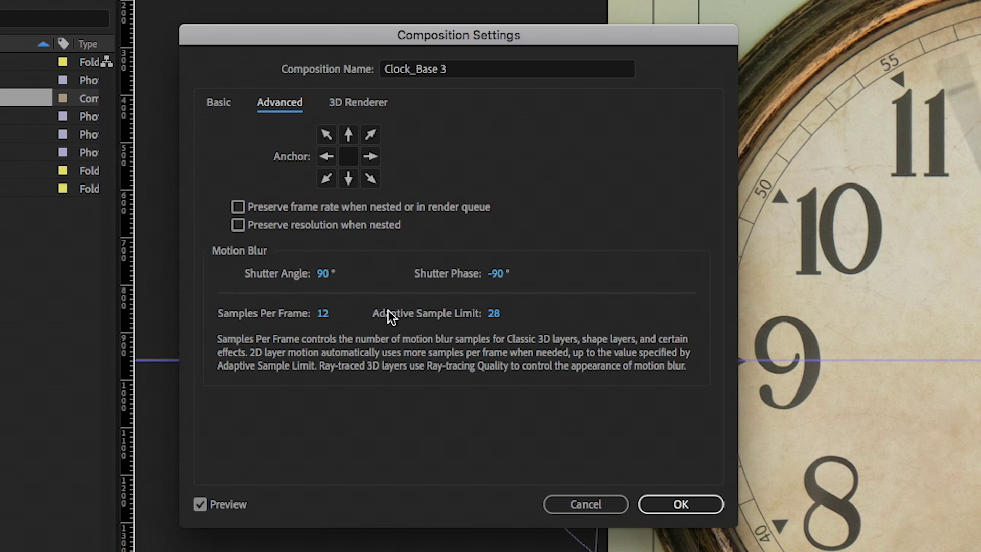
pyautogui.press('Tab')
pyautogui.write('180')
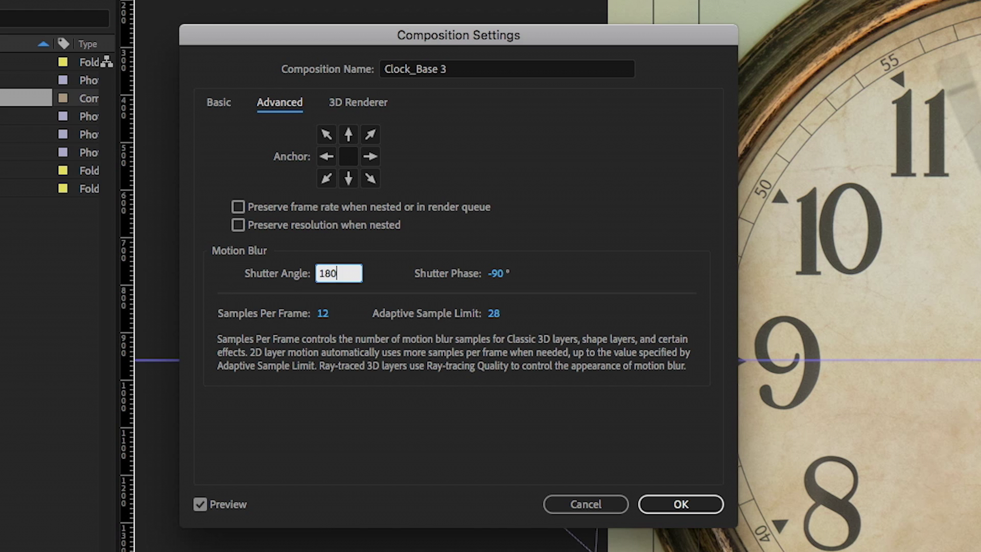
pyautogui.press('Return')
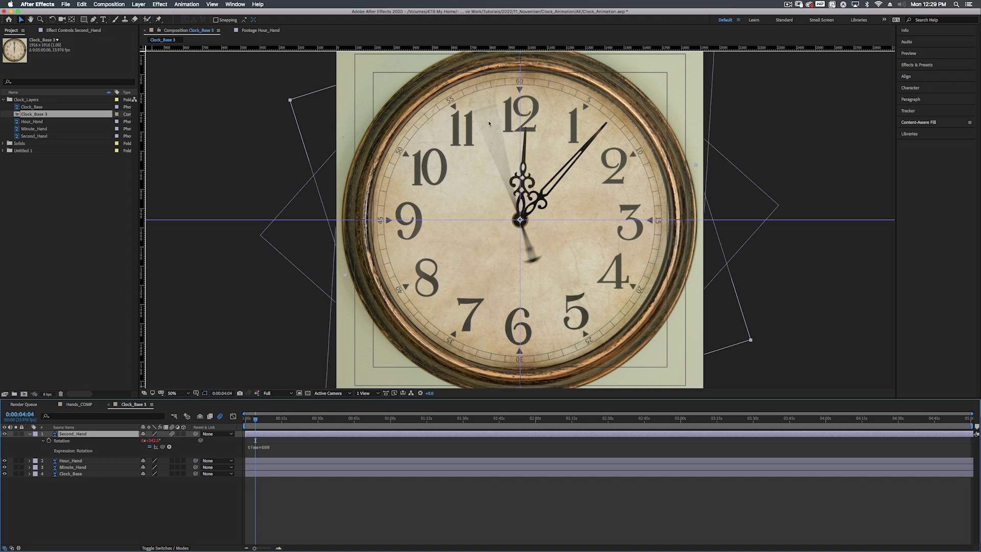
pyautogui.press('super+k')
pyautogui.click(229, 185)
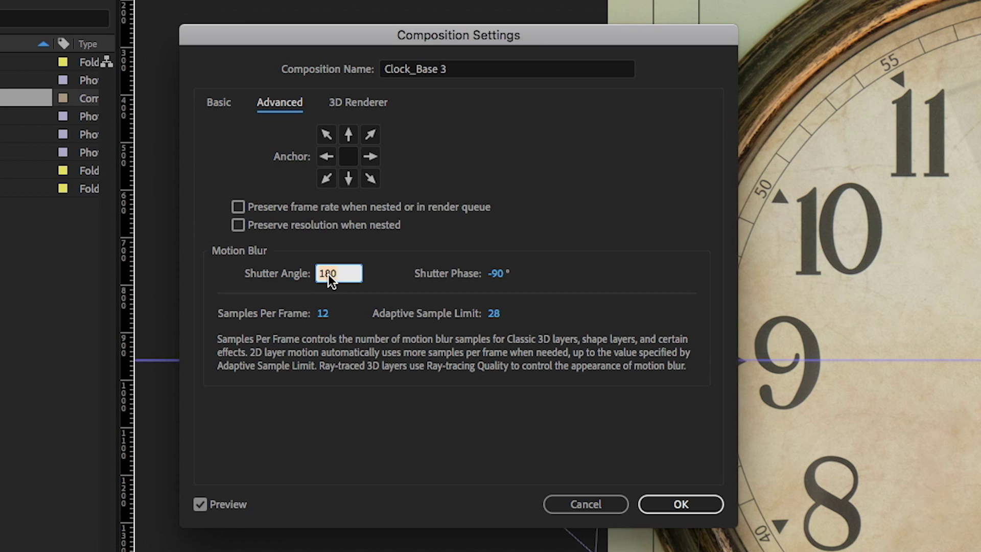
pyautogui.write('90')
pyautogui.press('Return')
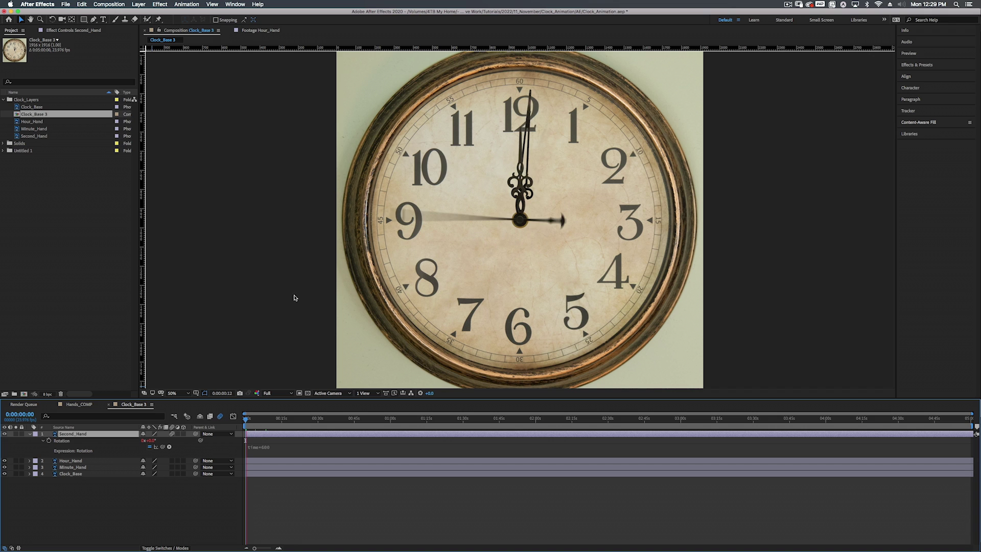
pyautogui.press('space')
pyautogui.press('space')
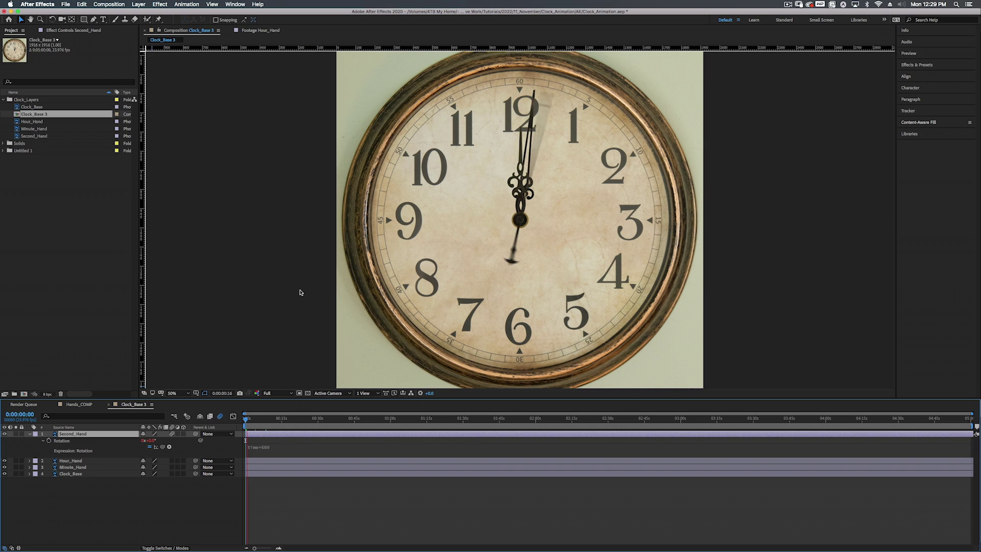
# - Pre-compose Second_Hand, Minute_Hand and Hour_Hand into a composition named Hands
pyautogui.click(77, 435)
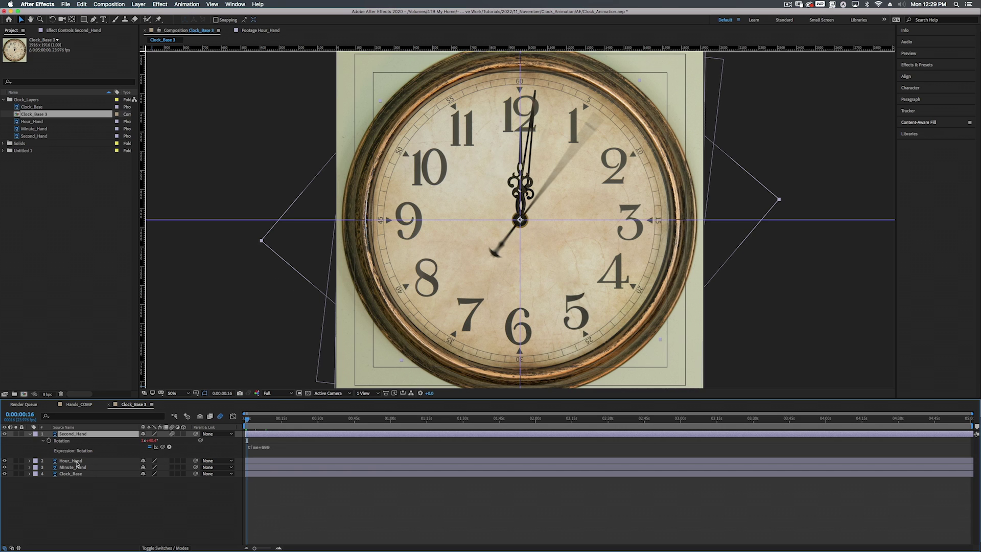
pyautogui.keyDown('super'); pyautogui.click(71, 437); pyautogui.keyUp('super')
pyautogui.click(71, 436)
pyautogui.keyDown('shift'); pyautogui.click(72, 467); pyautogui.keyUp('shift')
pyautogui.click(29, 434)
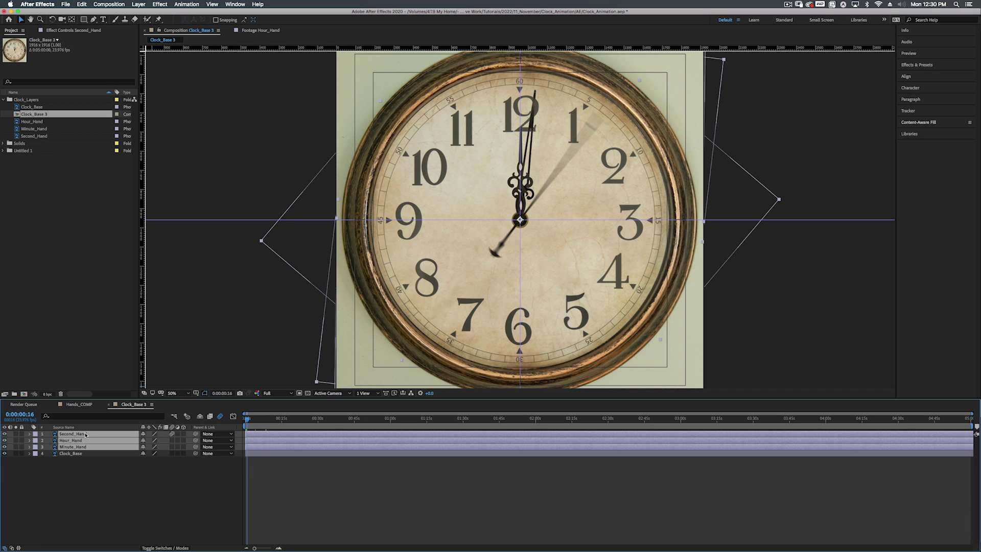
pyautogui.press('shift+super+c')
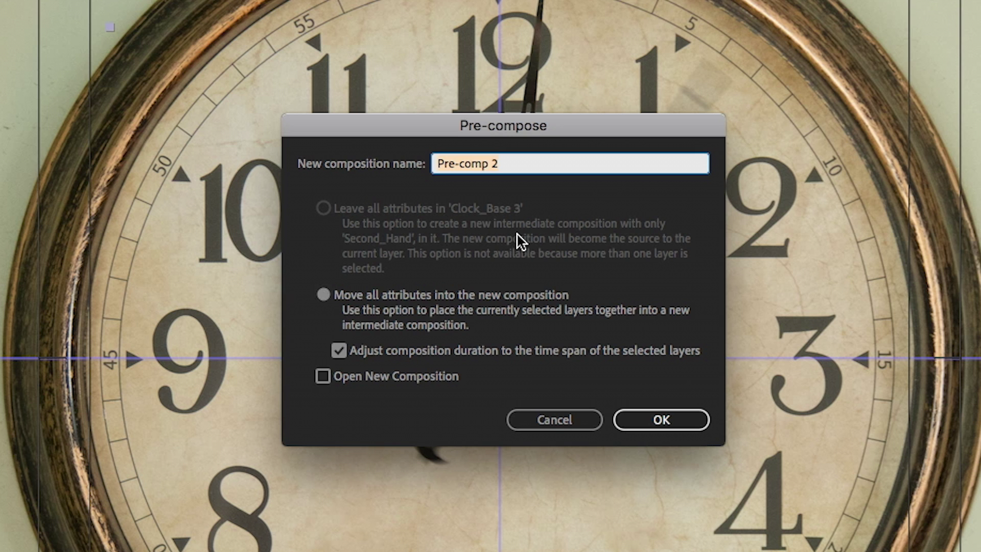
pyautogui.write('Hands')
pyautogui.press('Return')
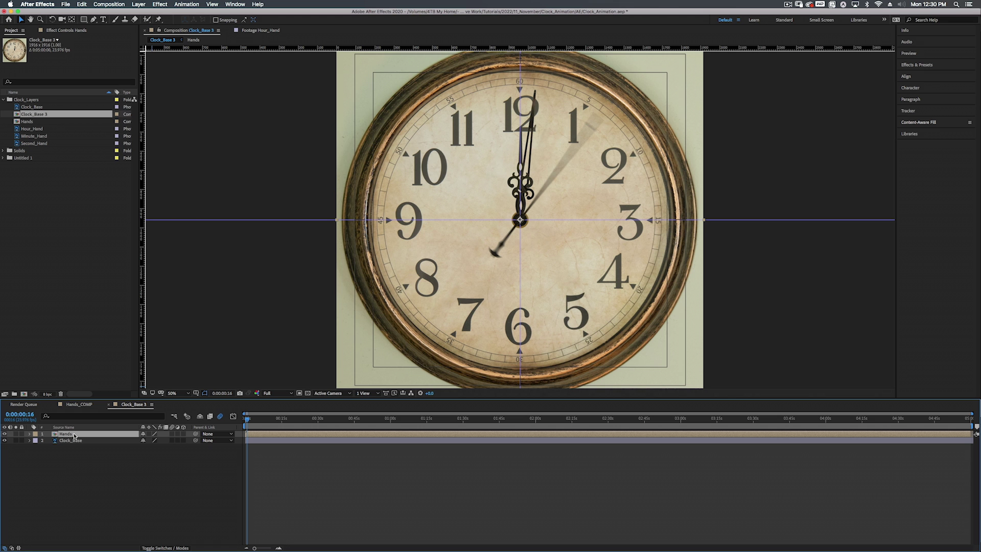
# - Duplicate the Hands layer and rename the copy Hands Shadow
pyautogui.press('super+d')
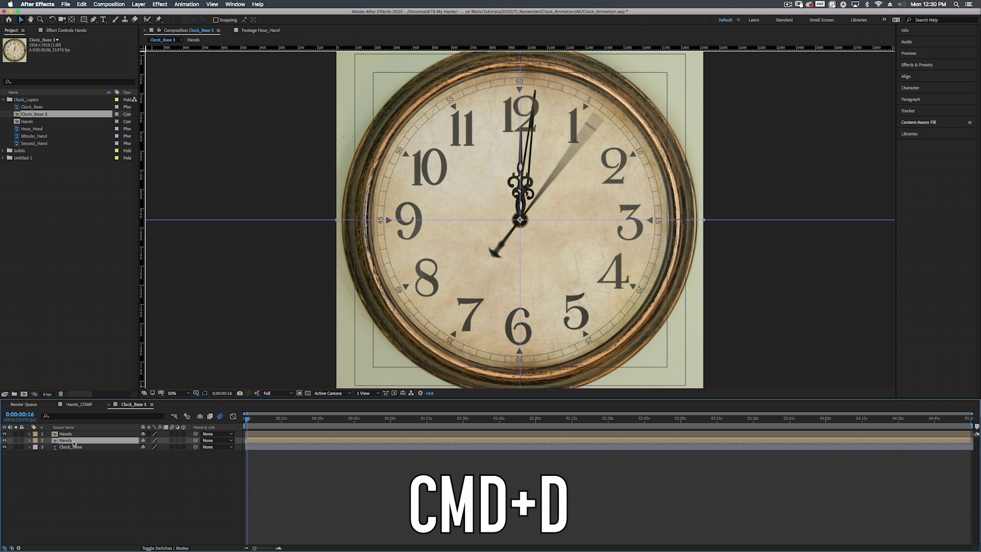
pyautogui.press('Return')
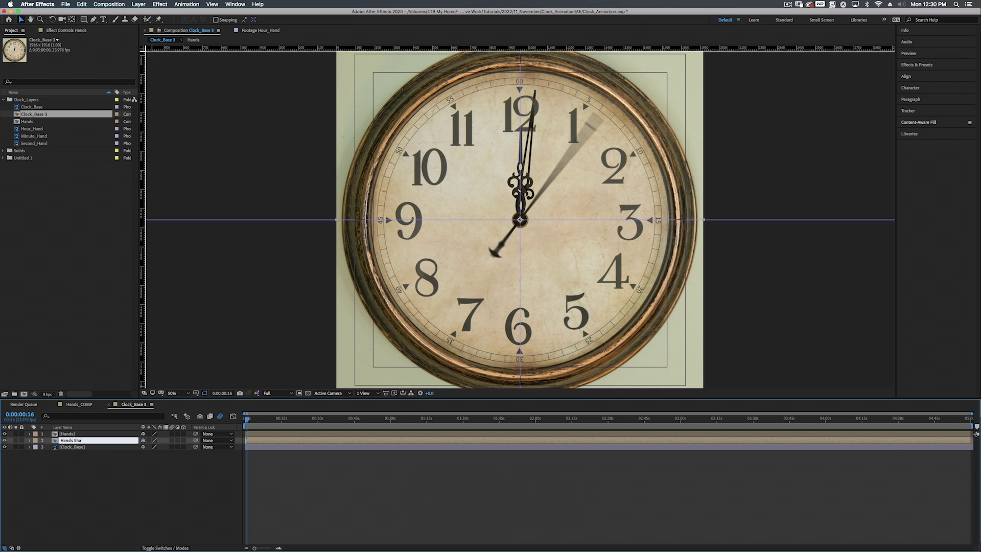
pyautogui.write('Shadow')
pyautogui.press('Return')
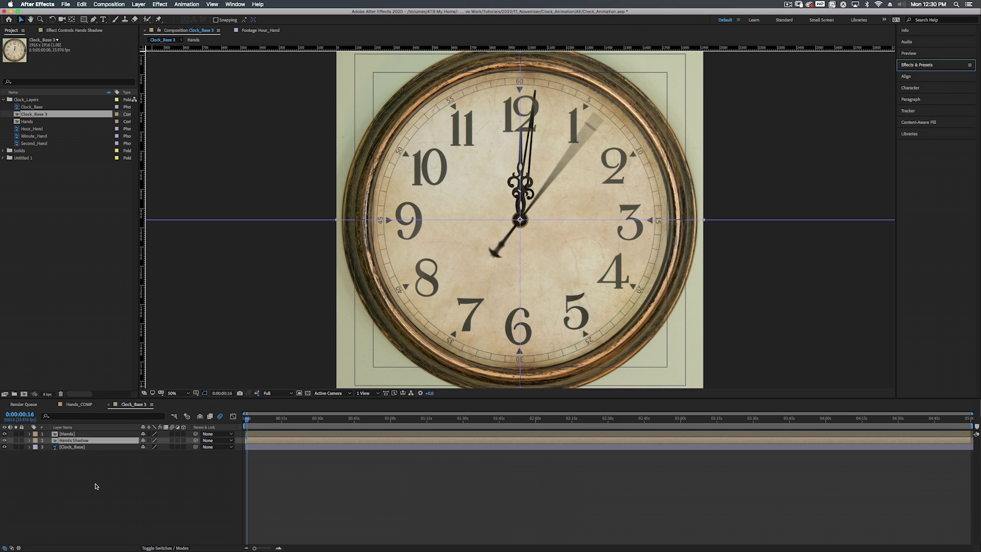
# - Apply the Fill effect to the Hands Shadow layer
pyautogui.click(930, 67)
pyautogui.click(919, 76)
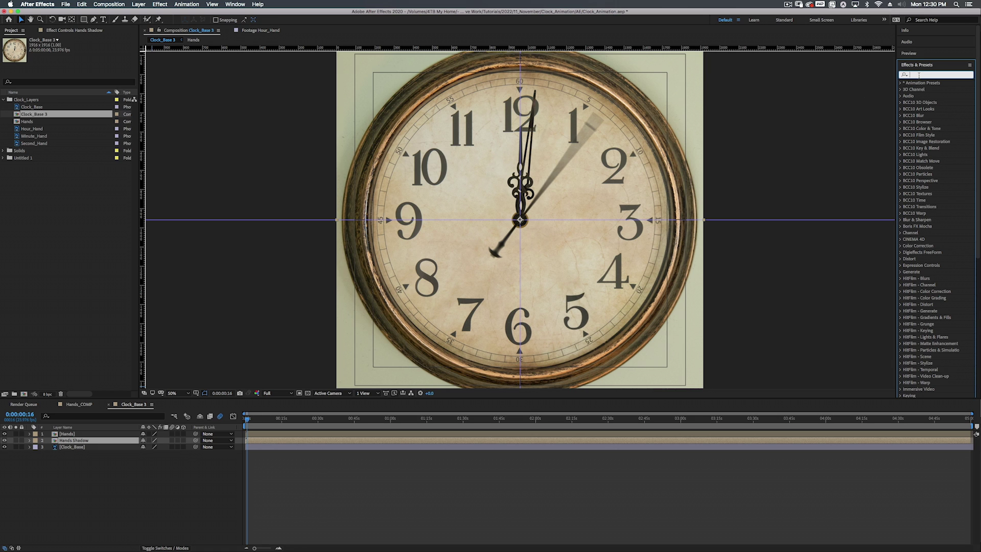
pyautogui.write('fill')
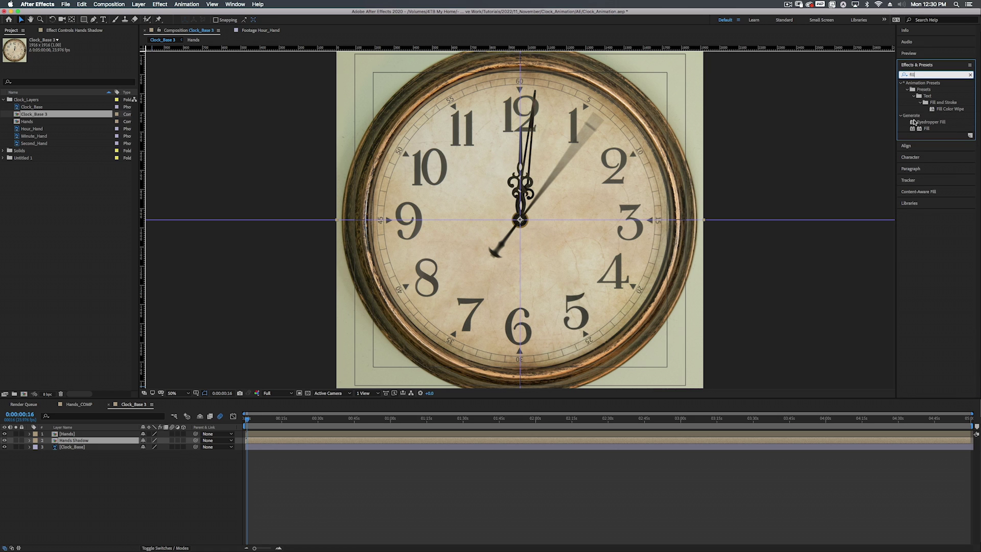
pyautogui.moveTo(926, 128); pyautogui.dragTo(77, 441)
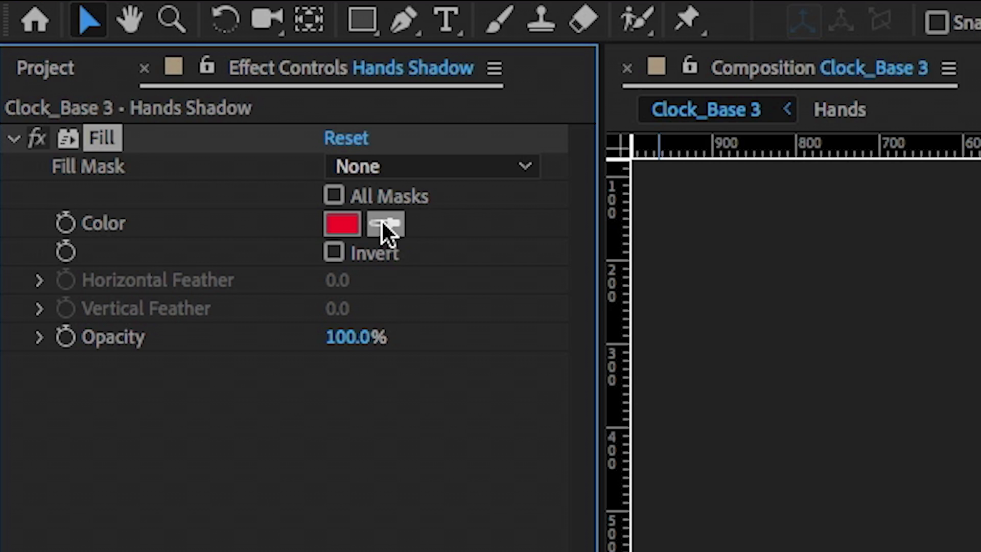
# - Set the Fill colour to a very dark grey, #292923
pyautogui.click(387, 224)
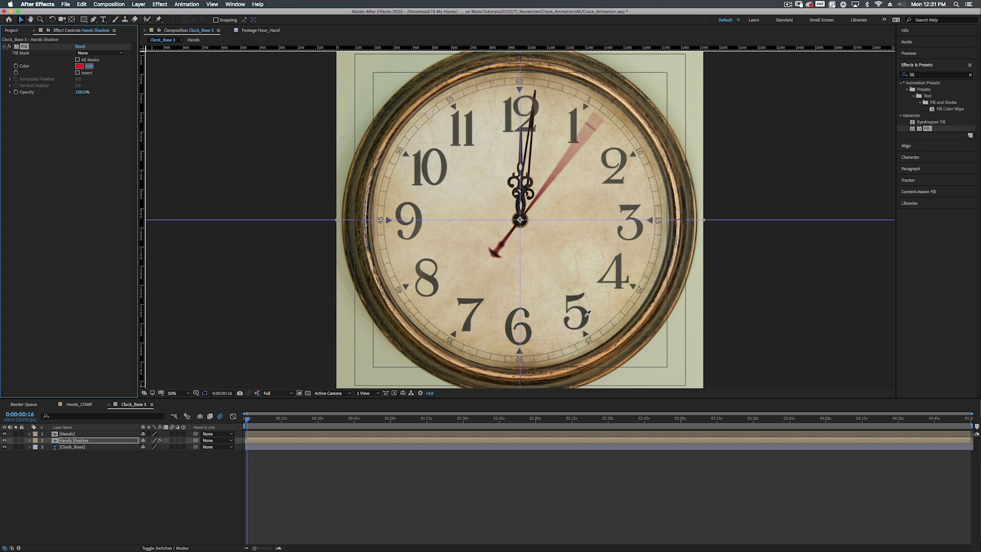
pyautogui.click(585, 316)
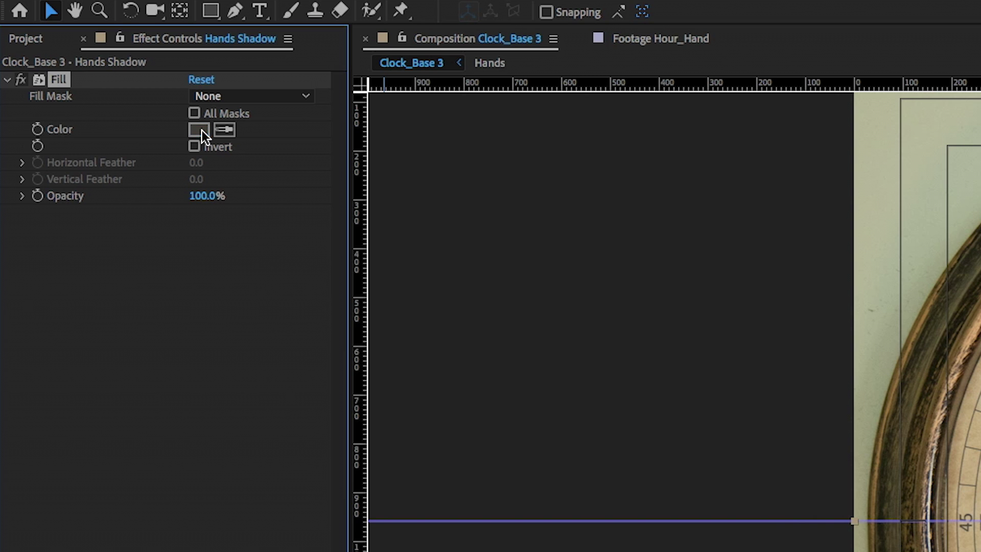
pyautogui.click(79, 66)
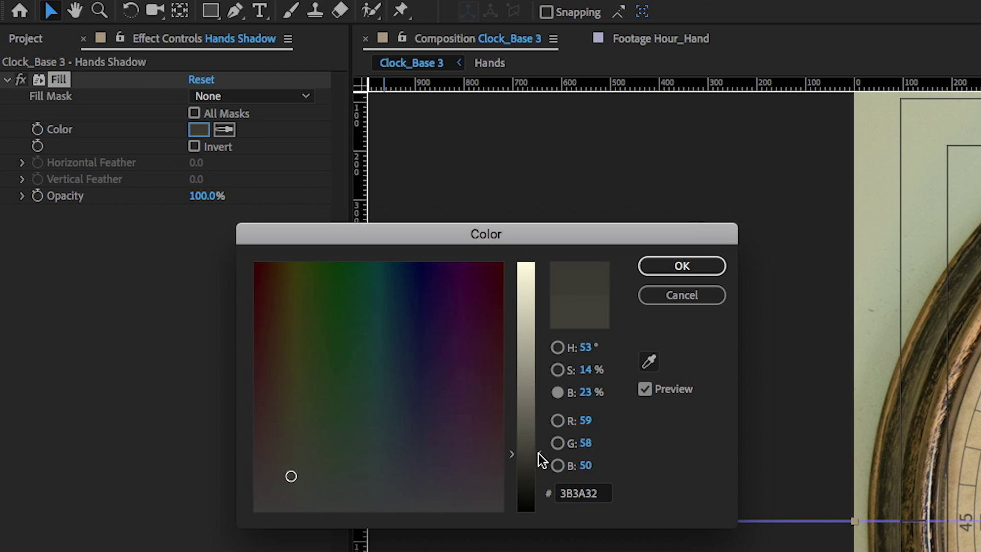
pyautogui.moveTo(539, 454); pyautogui.dragTo(538, 470)
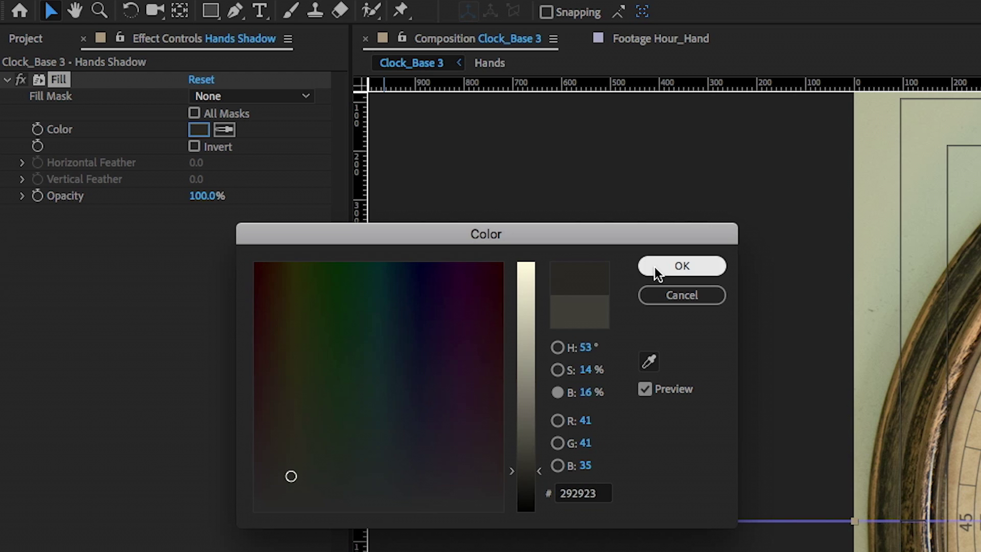
pyautogui.click(682, 265)
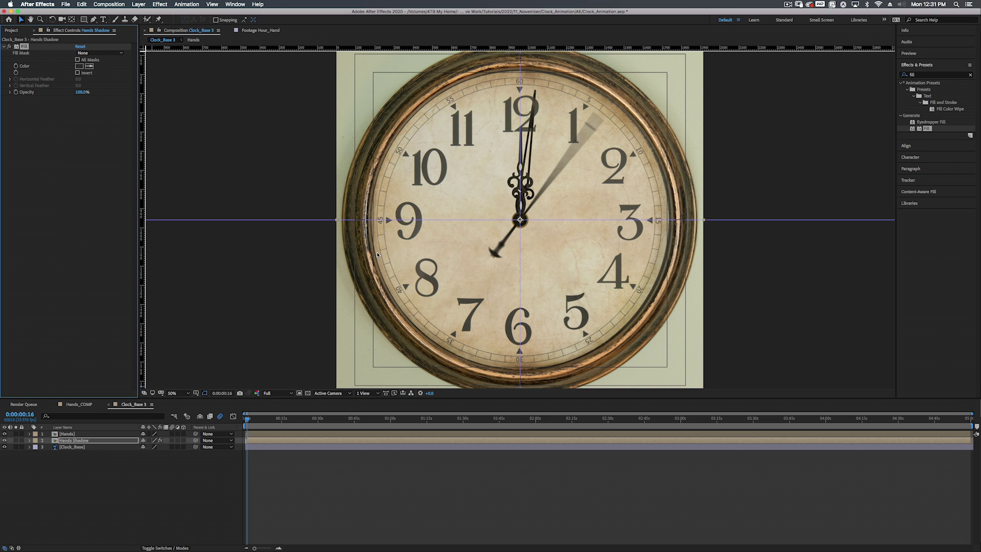
# - Nudge the Hands Shadow layer slightly up and left of the hands
pyautogui.click(88, 442)
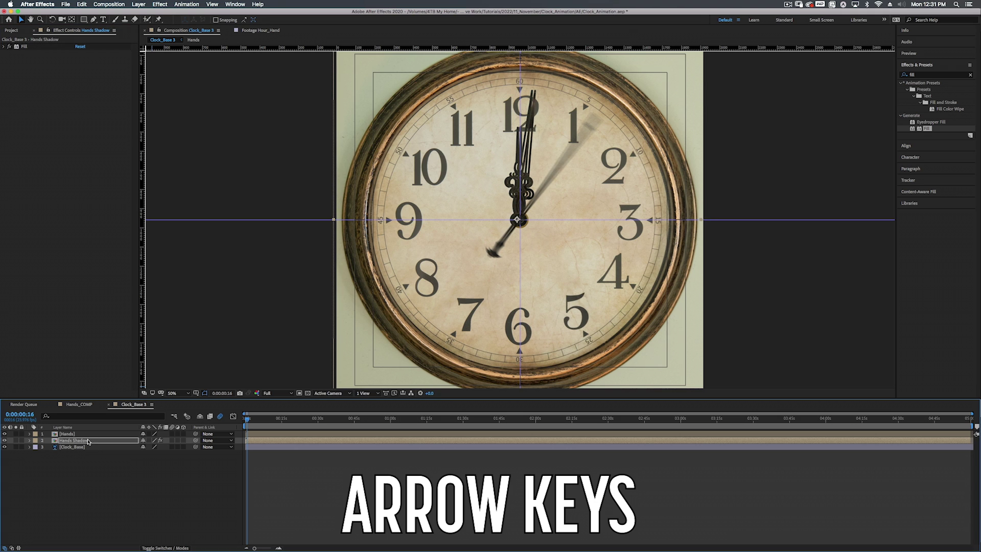
pyautogui.press('Down')
pyautogui.press('Down')
pyautogui.press('Down')
pyautogui.press('Down')
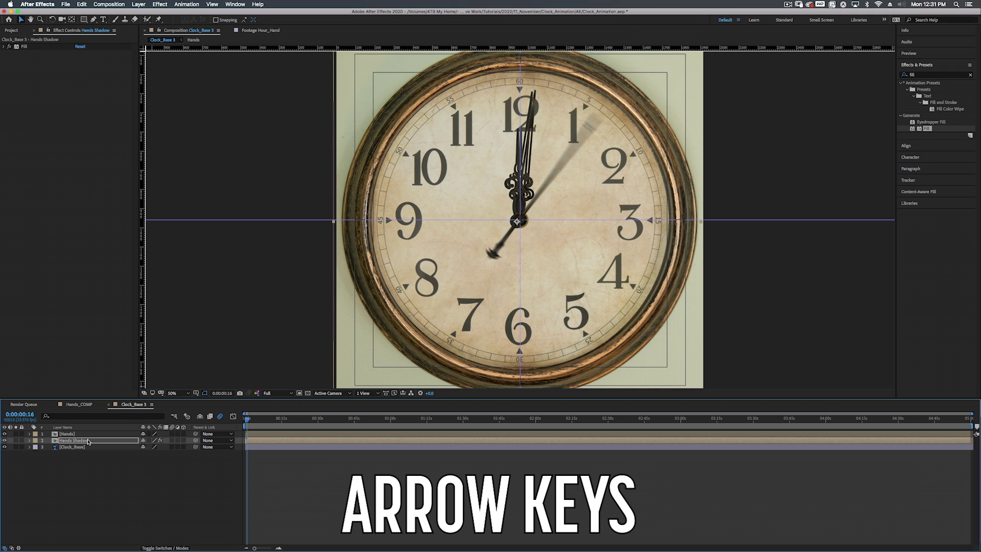
pyautogui.press('Down')
pyautogui.press('Down')
pyautogui.press('Down')
pyautogui.press('Down')
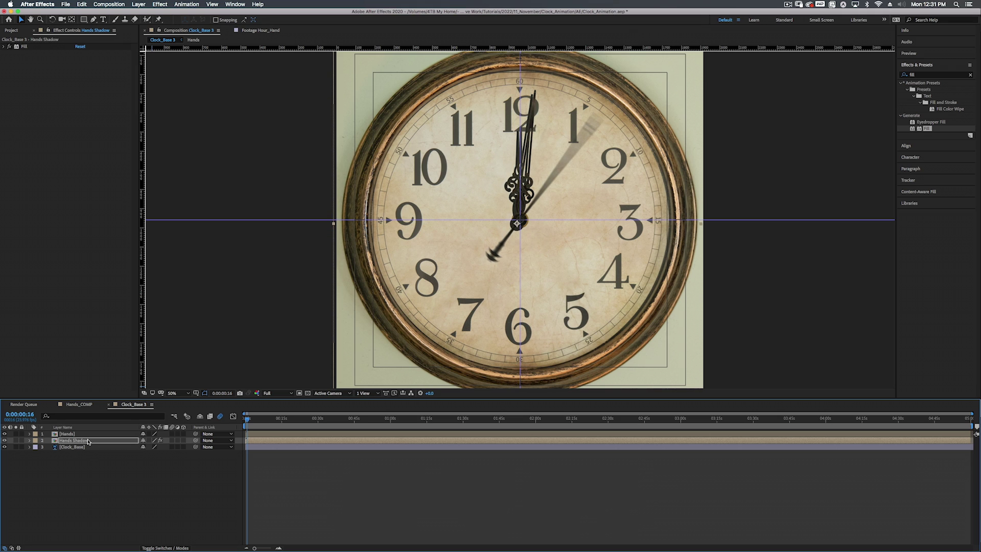
pyautogui.press('Up')
pyautogui.press('Up')
pyautogui.press('Up')
pyautogui.press('Up')
pyautogui.press('Up')
pyautogui.press('Up')
pyautogui.press('Up')
pyautogui.press('Up')
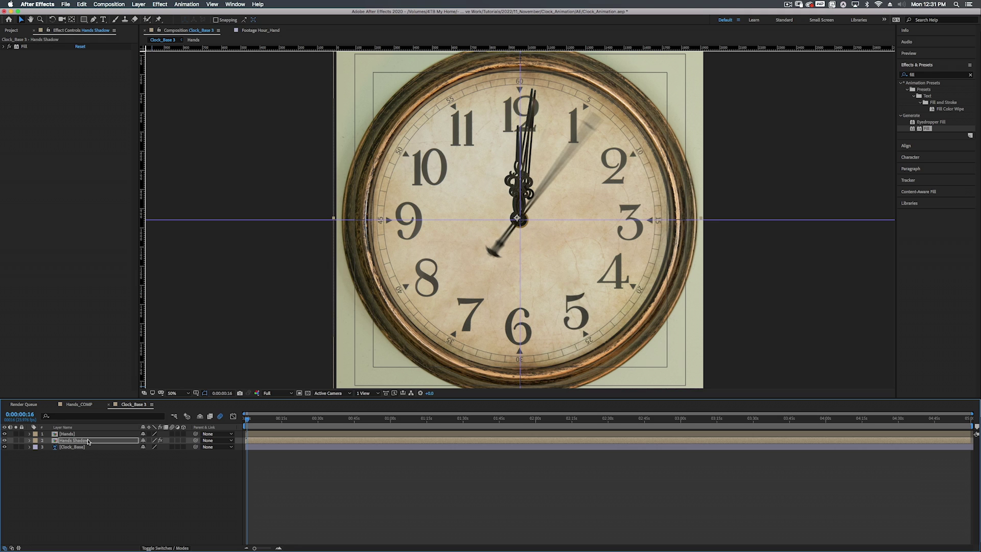
pyautogui.press('Up')
pyautogui.press('Up')
pyautogui.press('Up')
pyautogui.press('Left')
pyautogui.press('Left')
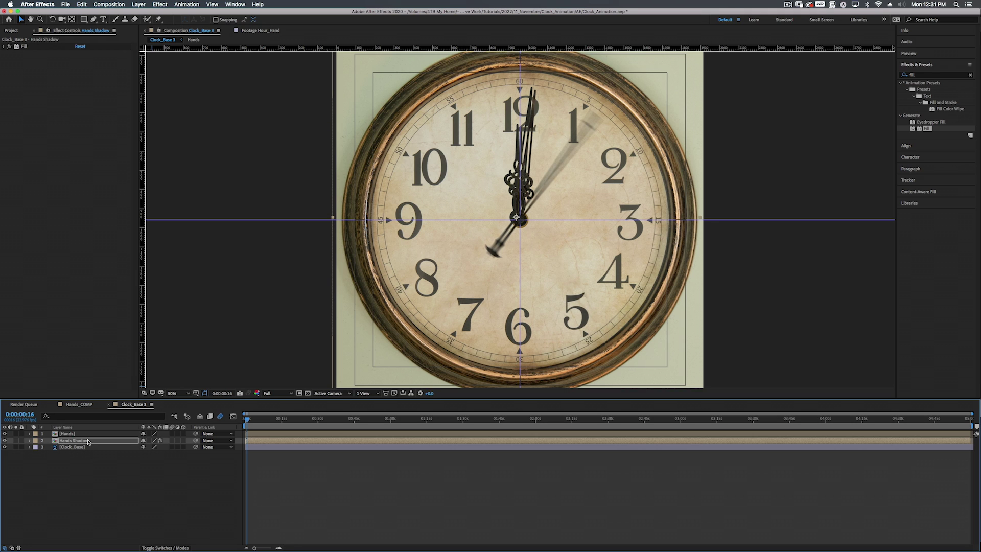
pyautogui.press('Up')
pyautogui.press('Up')
# - Set the Hands Shadow blending mode to Overlay, trying Multiply first
pyautogui.click(157, 547)
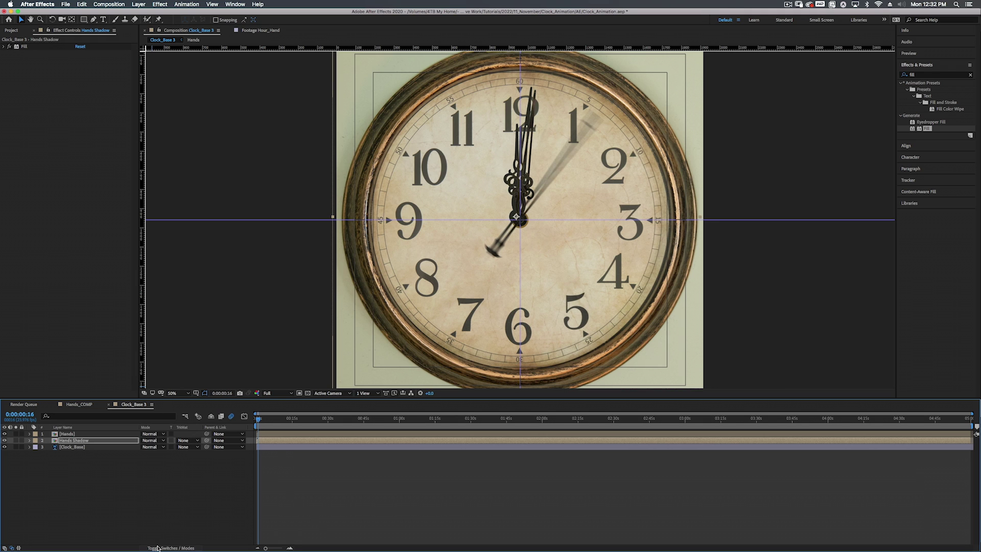
pyautogui.click(155, 442)
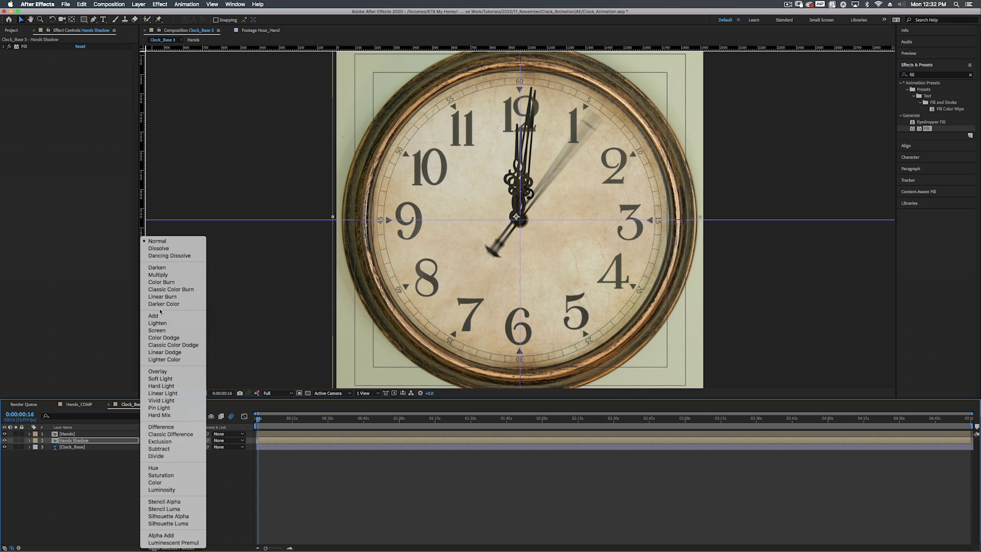
pyautogui.click(162, 277)
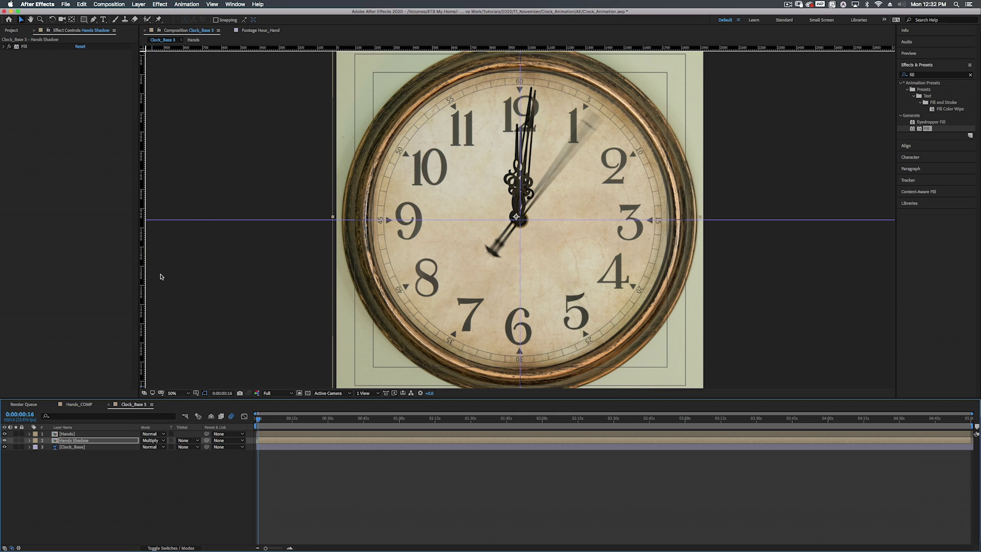
pyautogui.click(151, 440)
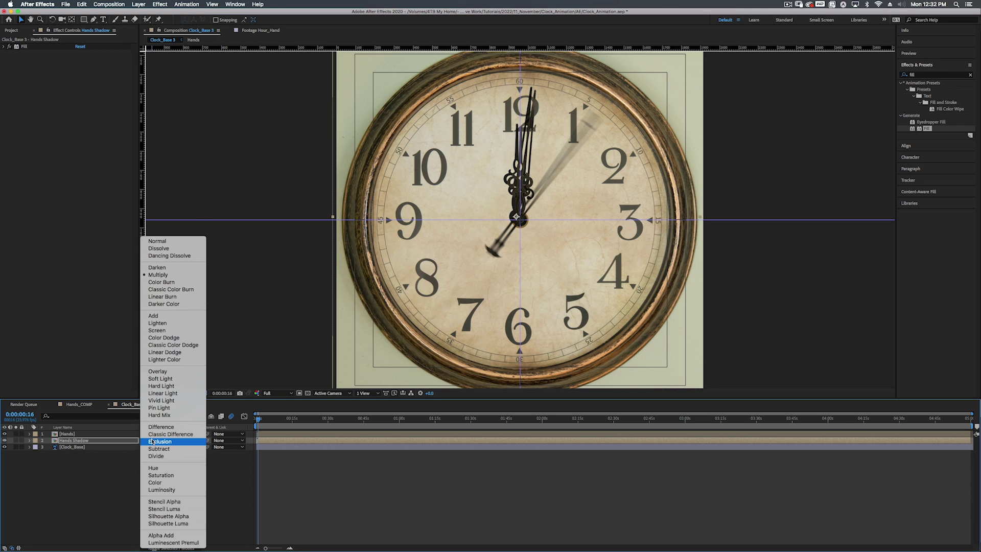
pyautogui.click(162, 371)
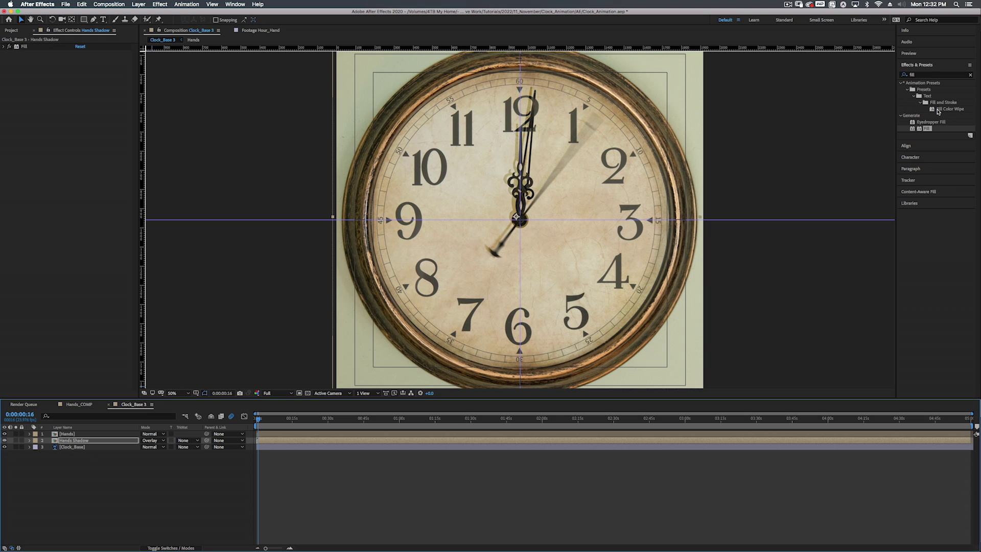
# - Apply Fast Box Blur to Hands Shadow with a Blur Radius of 7
pyautogui.click(910, 78)
pyautogui.press('BackSpace')
pyautogui.press('BackSpace')
pyautogui.press('BackSpace')
pyautogui.press('BackSpace')
pyautogui.write('fast')
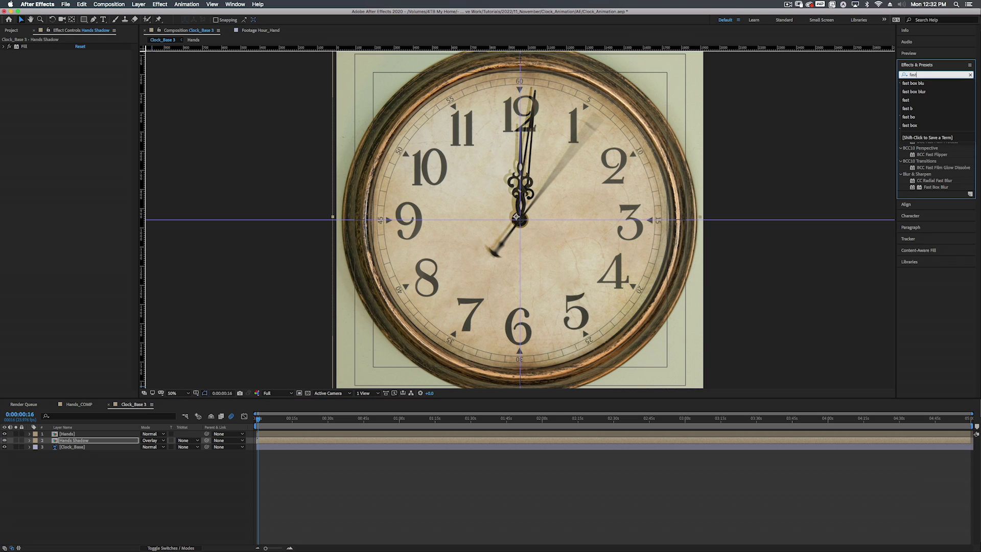
pyautogui.write(' box')
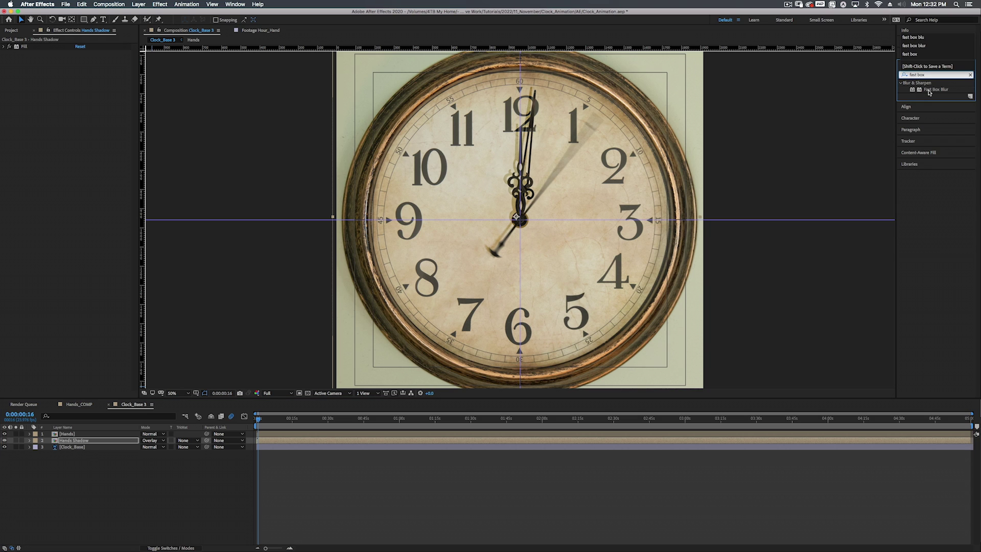
pyautogui.moveTo(929, 92); pyautogui.dragTo(91, 441)
pyautogui.click(78, 59)
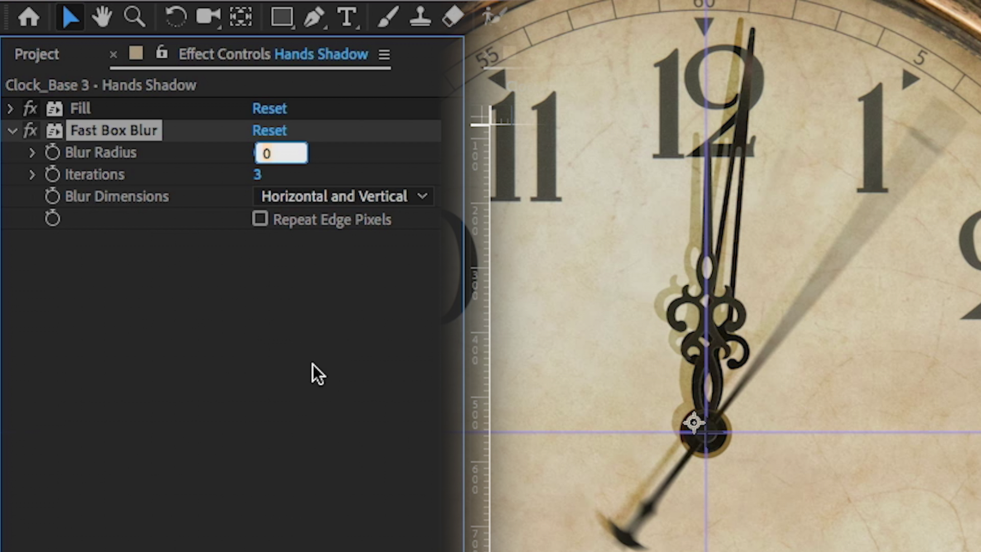
pyautogui.press('BackSpace')
pyautogui.write('4')
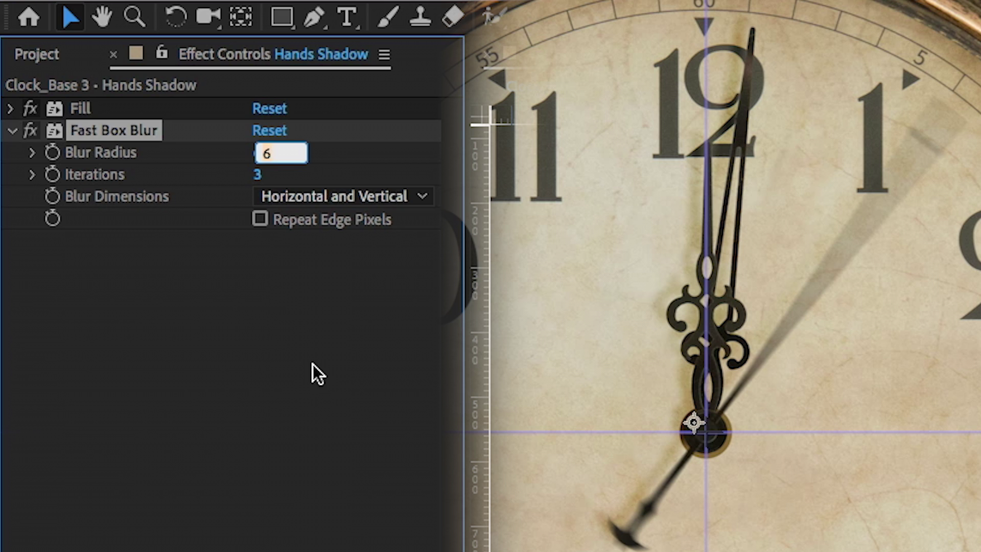
pyautogui.write('7')
pyautogui.press('Up')
pyautogui.press('Down')
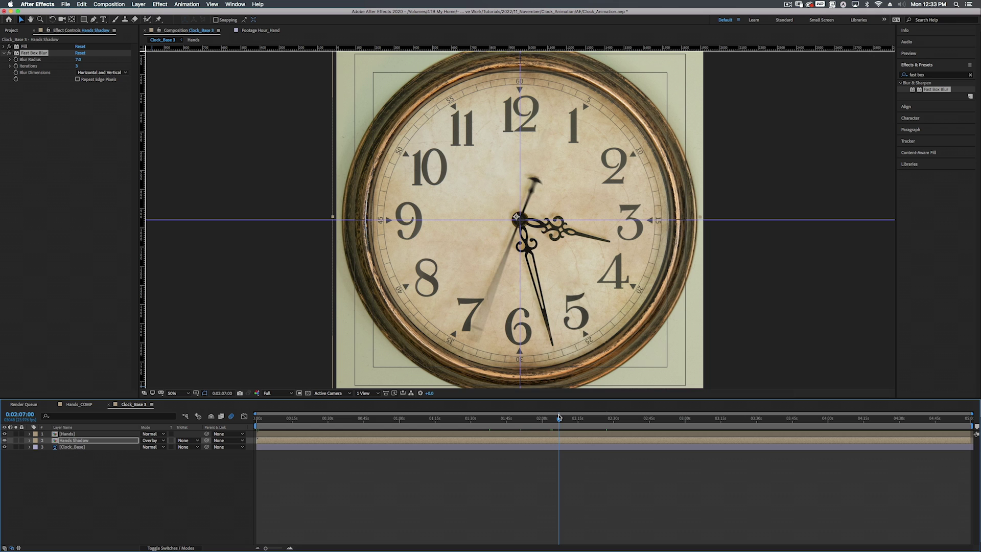
# - Scrub the timeline to check the blurred shadow, reveal its Opacity, and return to start
pyautogui.click(557, 417)
pyautogui.moveTo(557, 416); pyautogui.dragTo(554, 416)
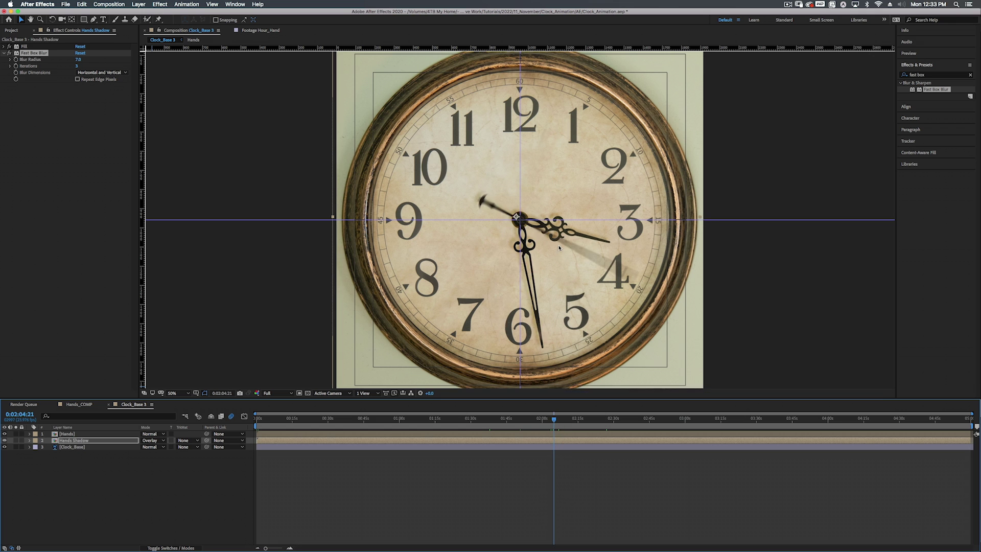
pyautogui.moveTo(555, 419); pyautogui.dragTo(567, 422)
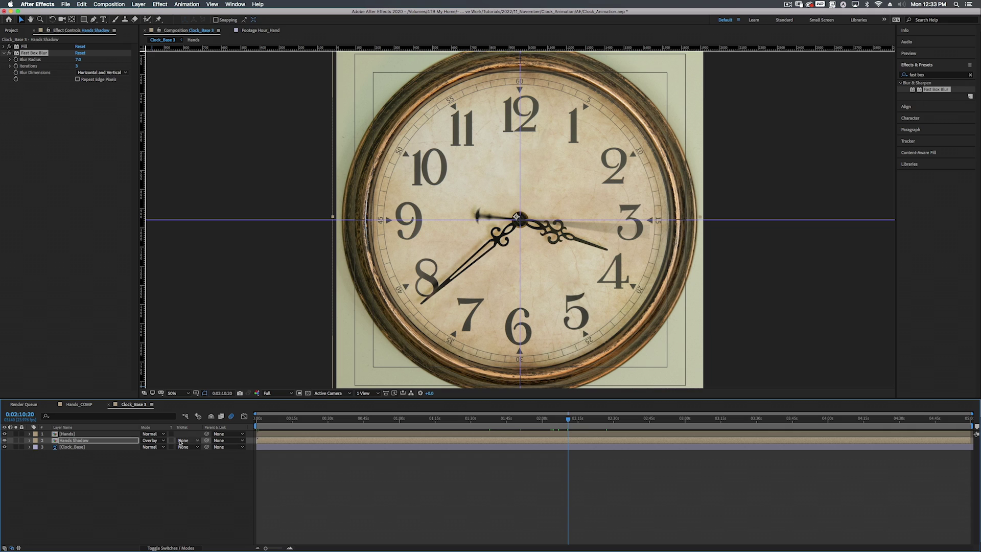
pyautogui.press('t')
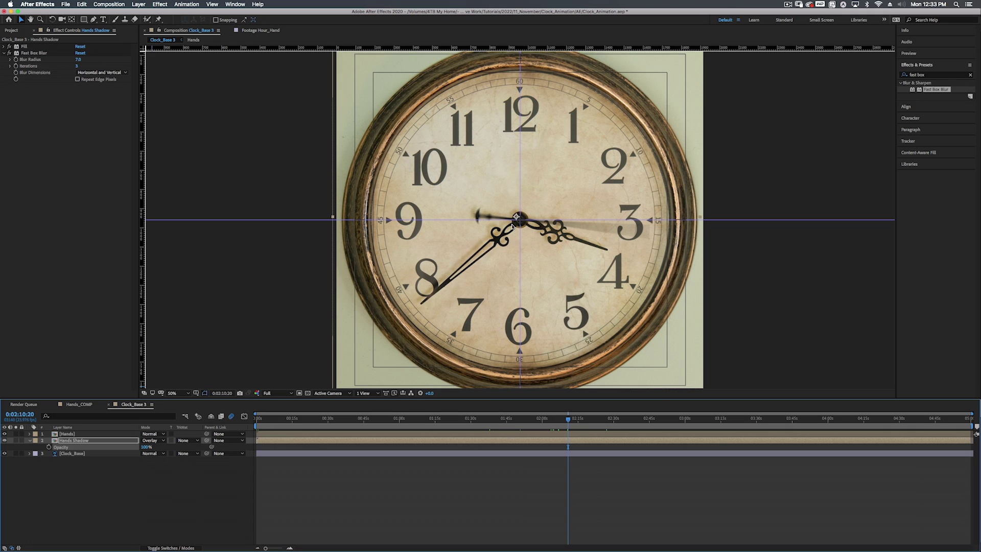
pyautogui.moveTo(480, 422); pyautogui.dragTo(256, 422)
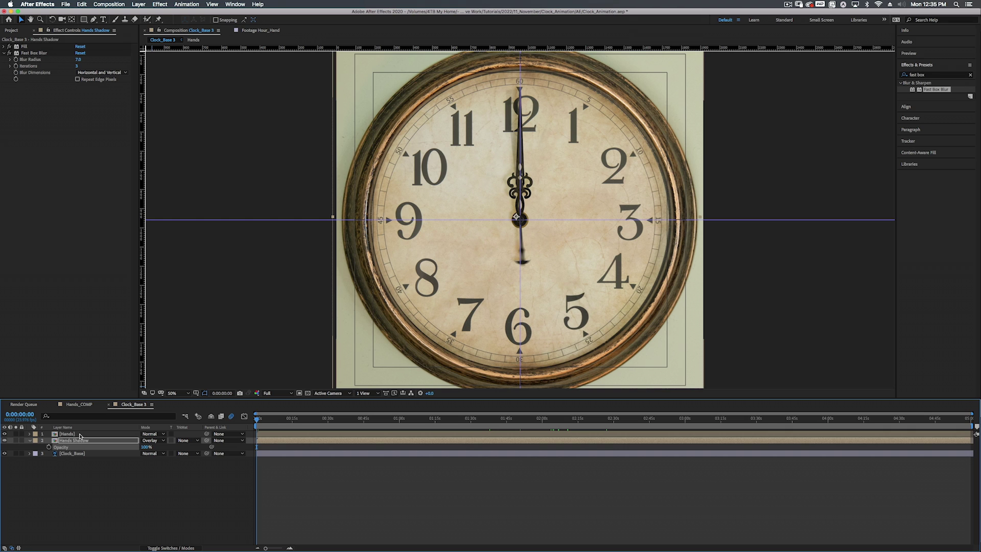
# - Inside the Hands precomp, change Second_Hand's rotation expression to time*1000 and play it back
pyautogui.doubleClick(80, 434)
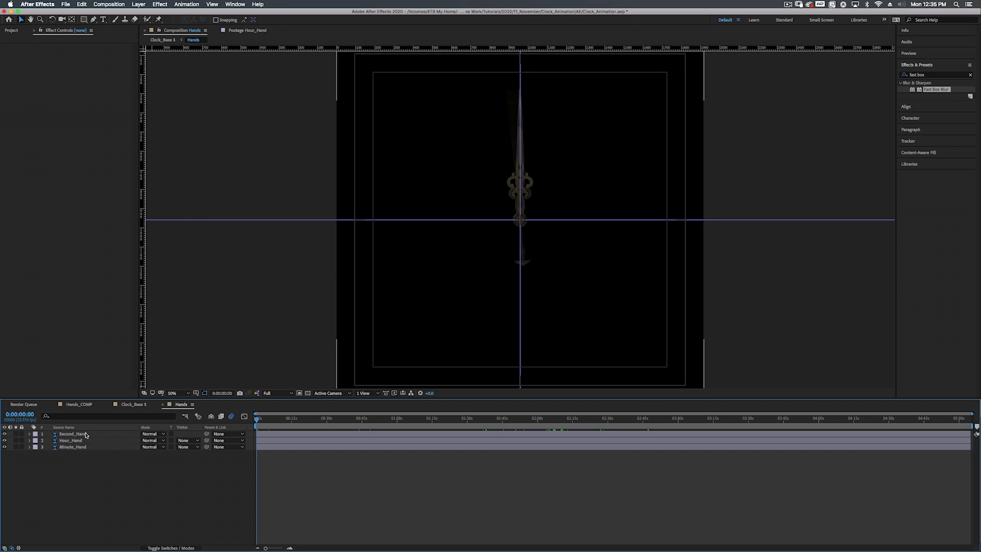
pyautogui.click(87, 434)
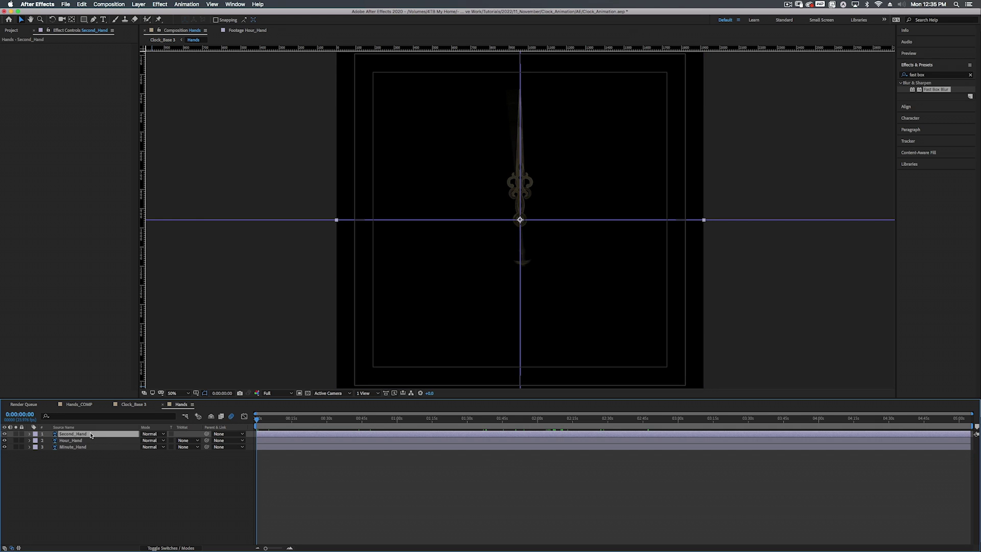
pyautogui.press('u')
pyautogui.press('u')
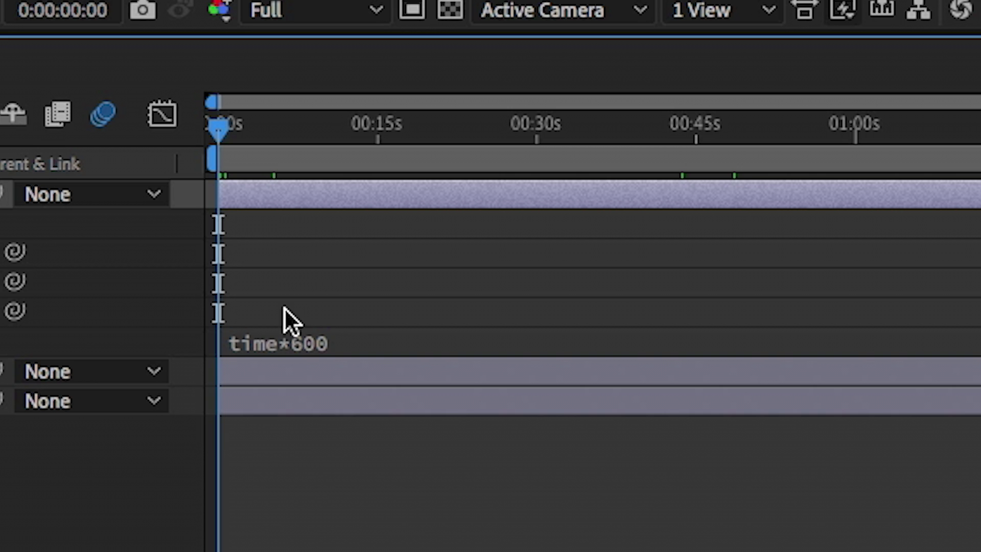
pyautogui.click(276, 465)
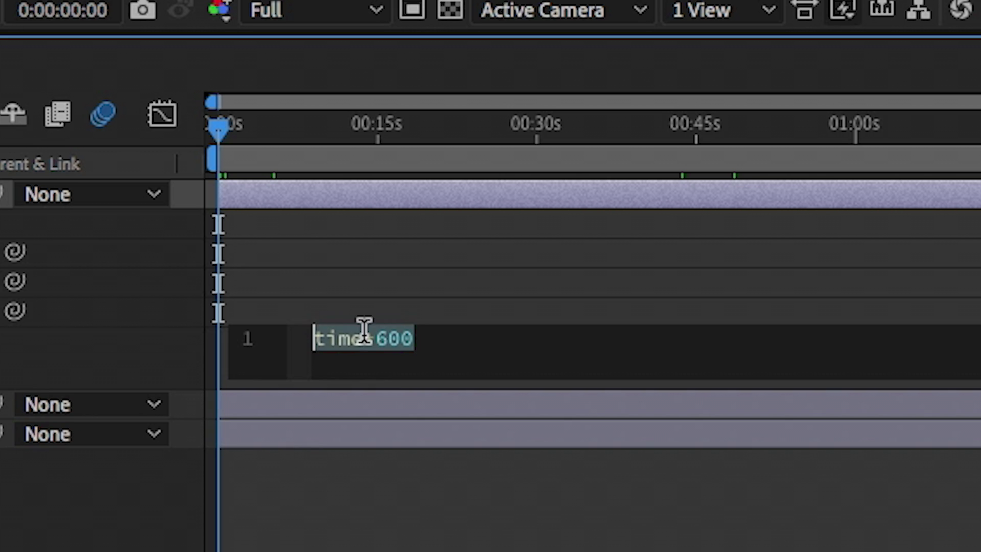
pyautogui.click(294, 466)
pyautogui.press('BackSpace')
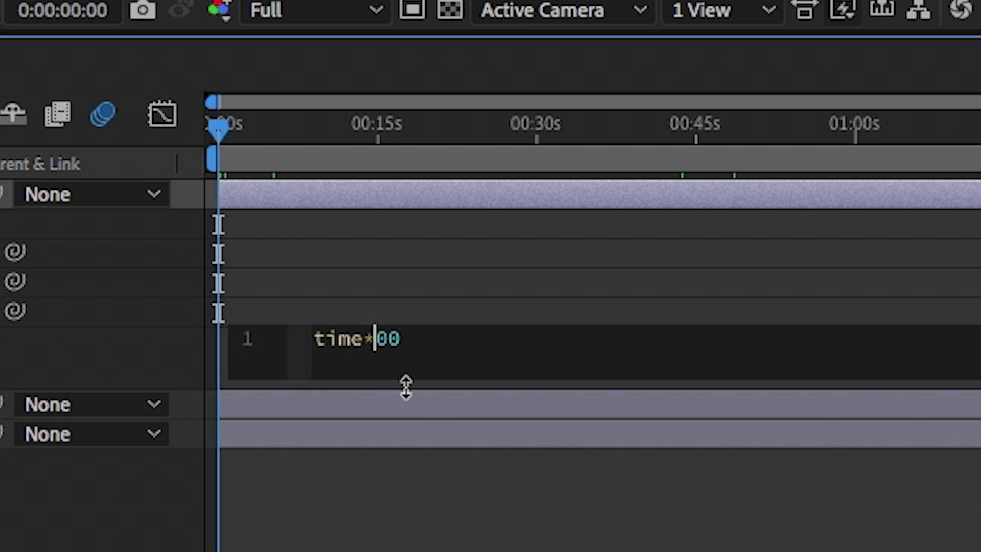
pyautogui.write('10')
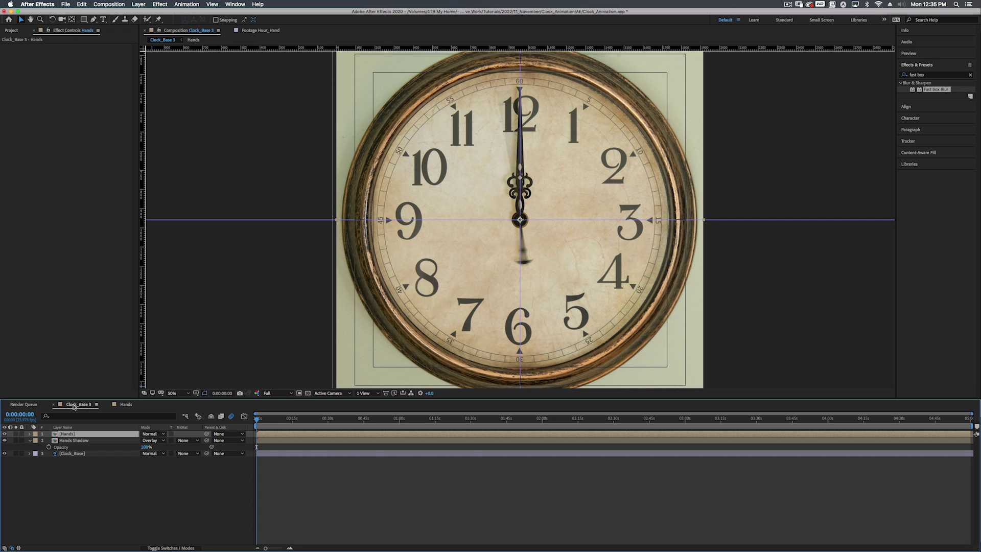
pyautogui.moveTo(272, 419); pyautogui.dragTo(383, 419)
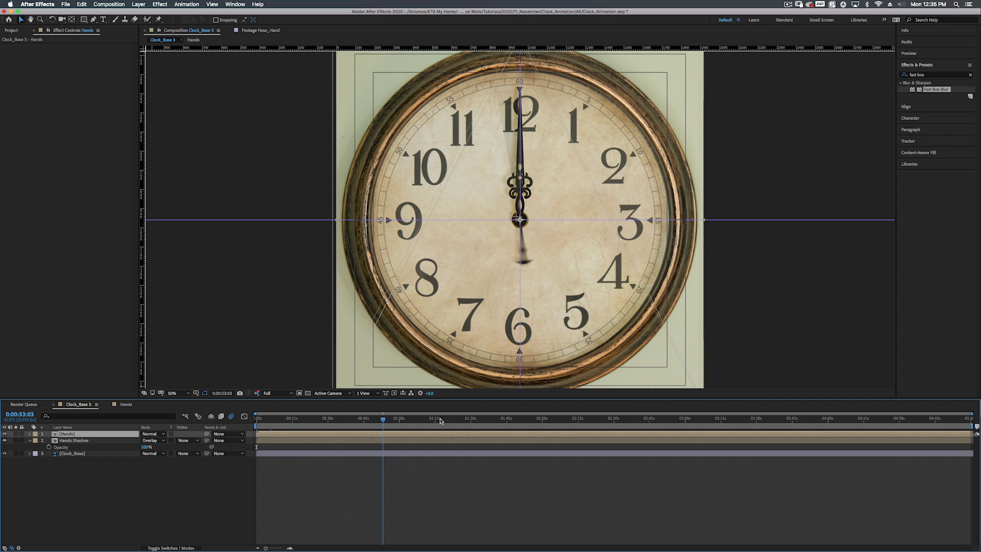
pyautogui.press('space')
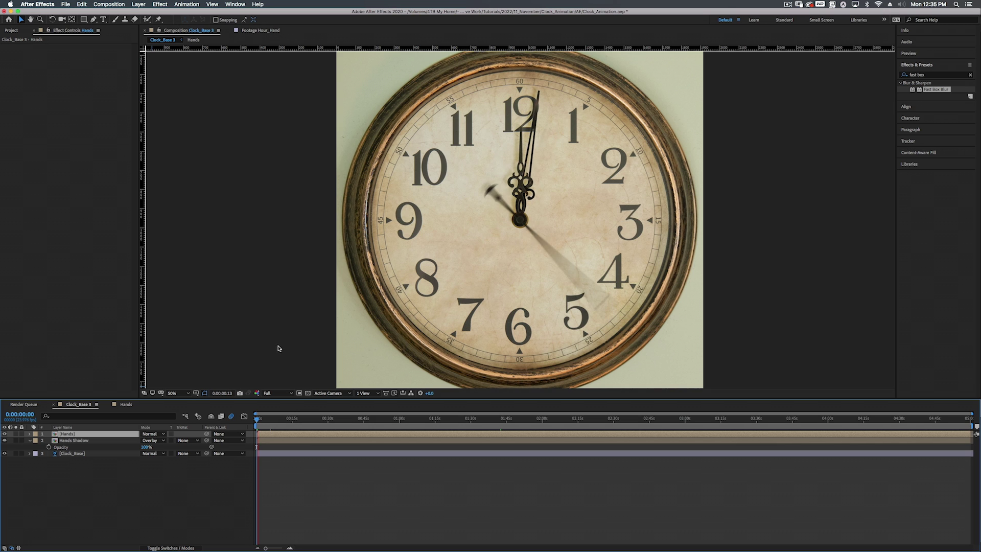